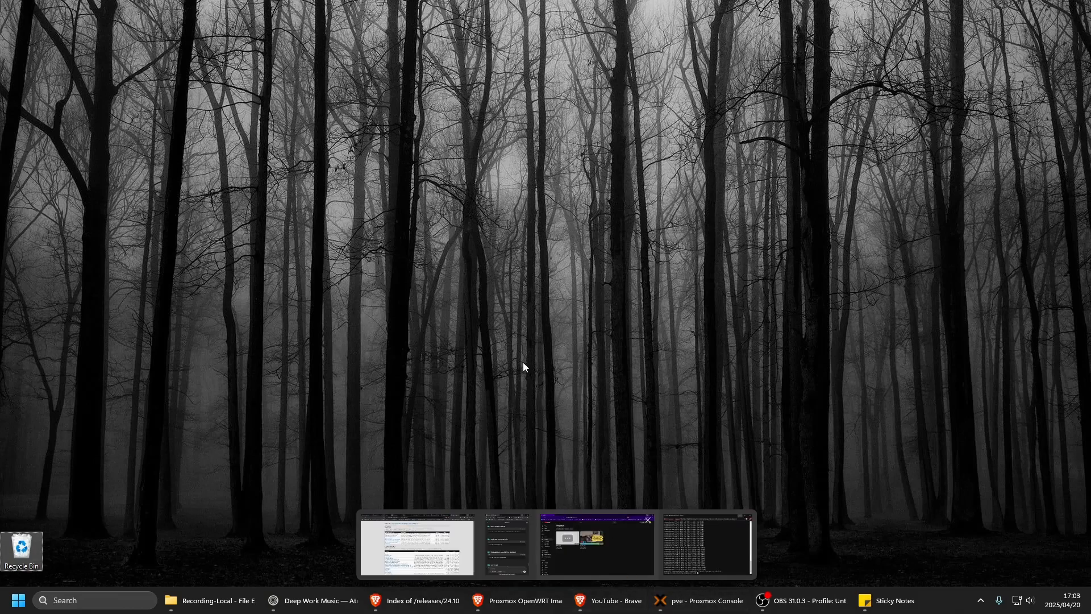
Bring up the OpenWrt 24.10.0 x86/64 index page, view the save prompt for generic-ext4-combined-efi.img.gz and cancel the download.
{"action": "left_click", "coordinate": [375, 600]}
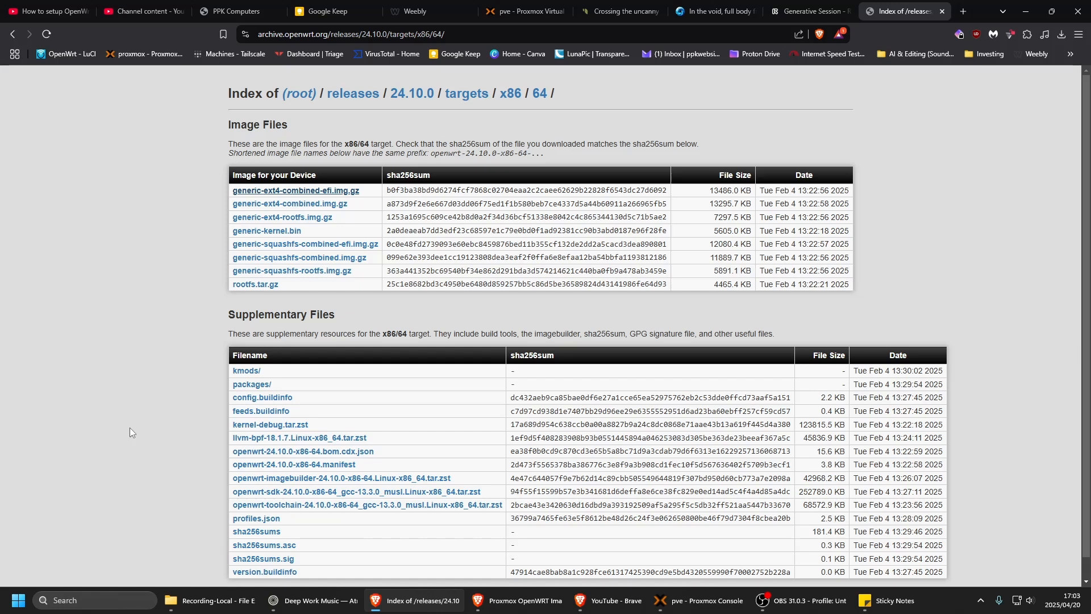
{"action": "left_click", "coordinate": [332, 192]}
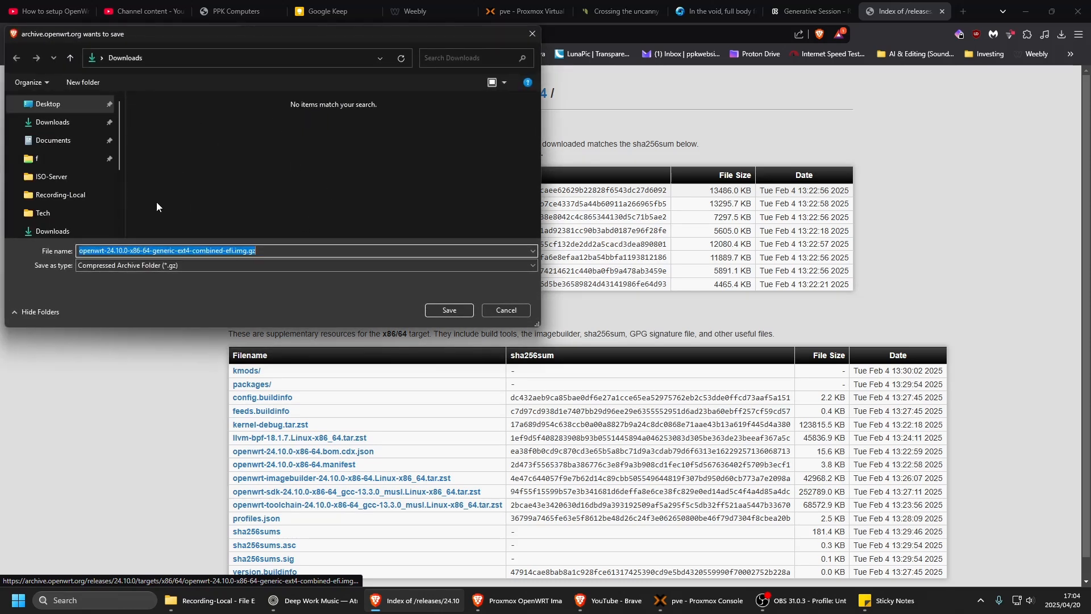
{"action": "left_click", "coordinate": [506, 310]}
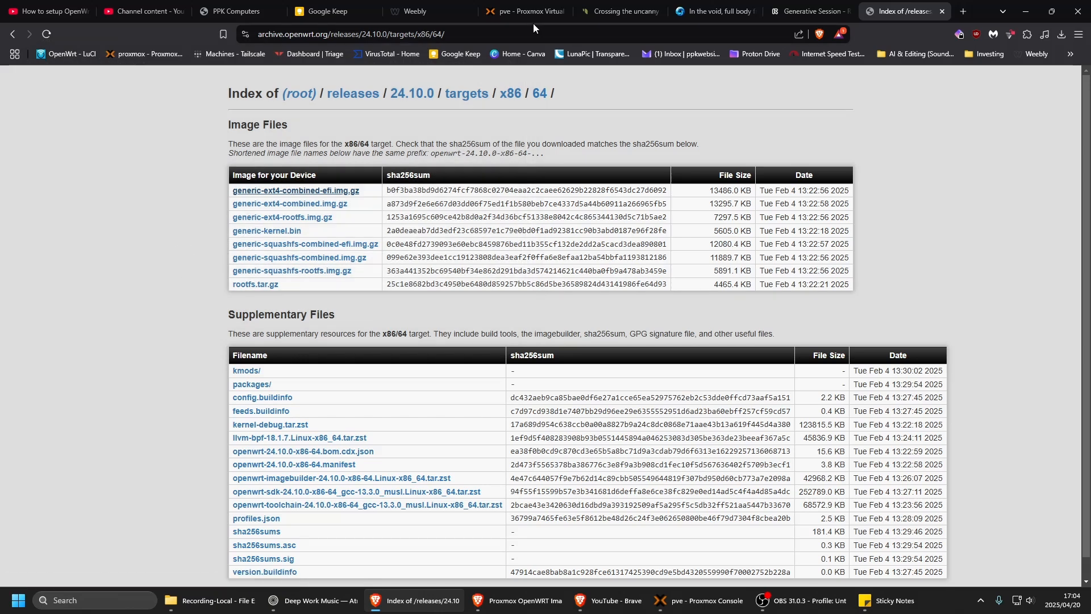
Switch to the Proxmox web interface, bring up the sticky note with the commands and open a shell console on node pve.
{"action": "left_click", "coordinate": [520, 12]}
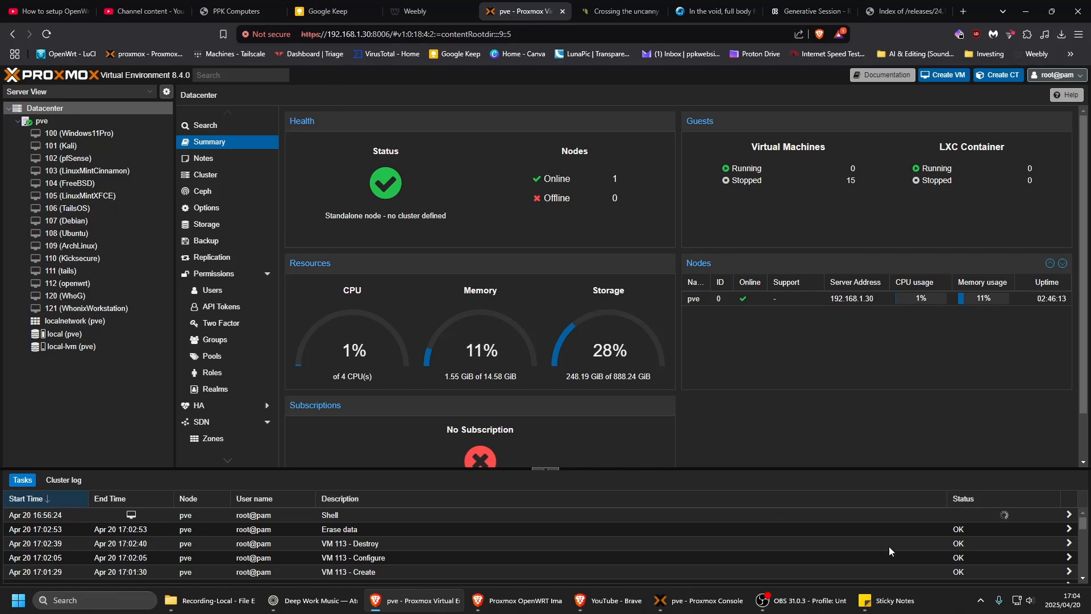
{"action": "left_click", "coordinate": [886, 601]}
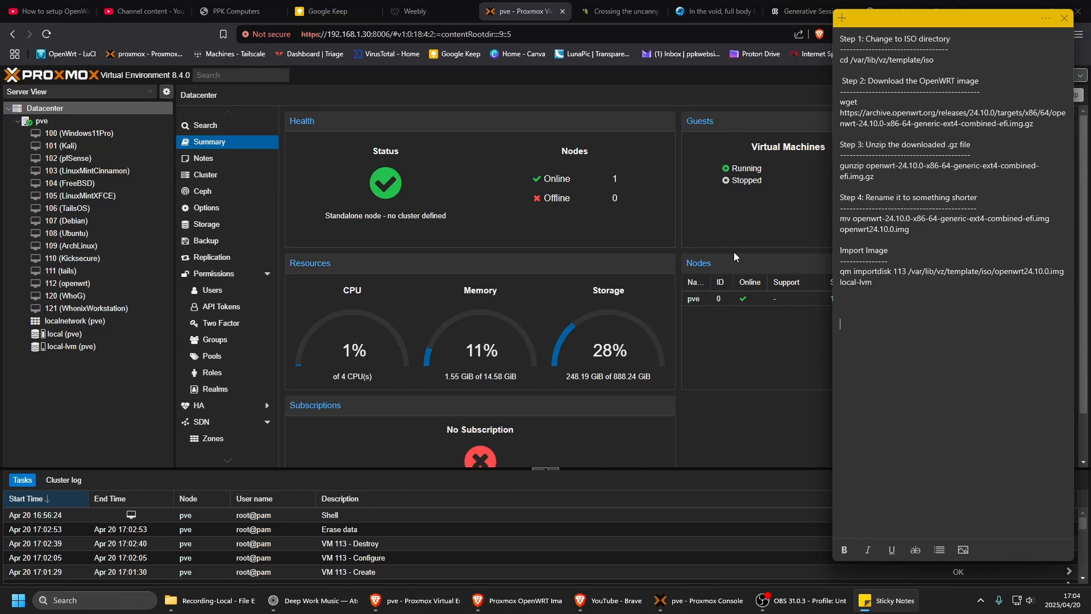
{"action": "left_click", "coordinate": [82, 111]}
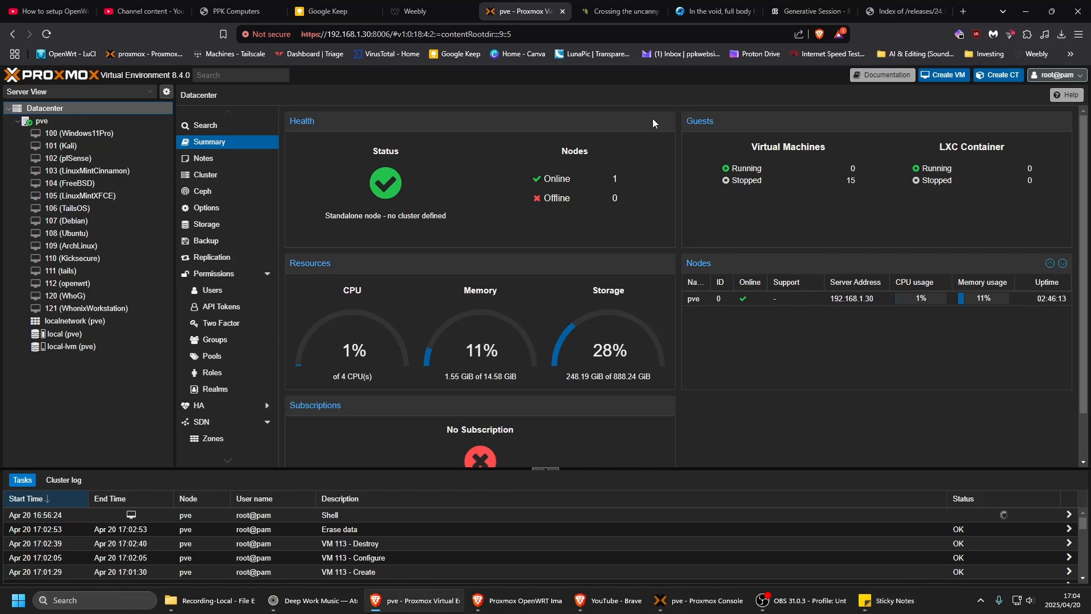
{"action": "left_click", "coordinate": [78, 120]}
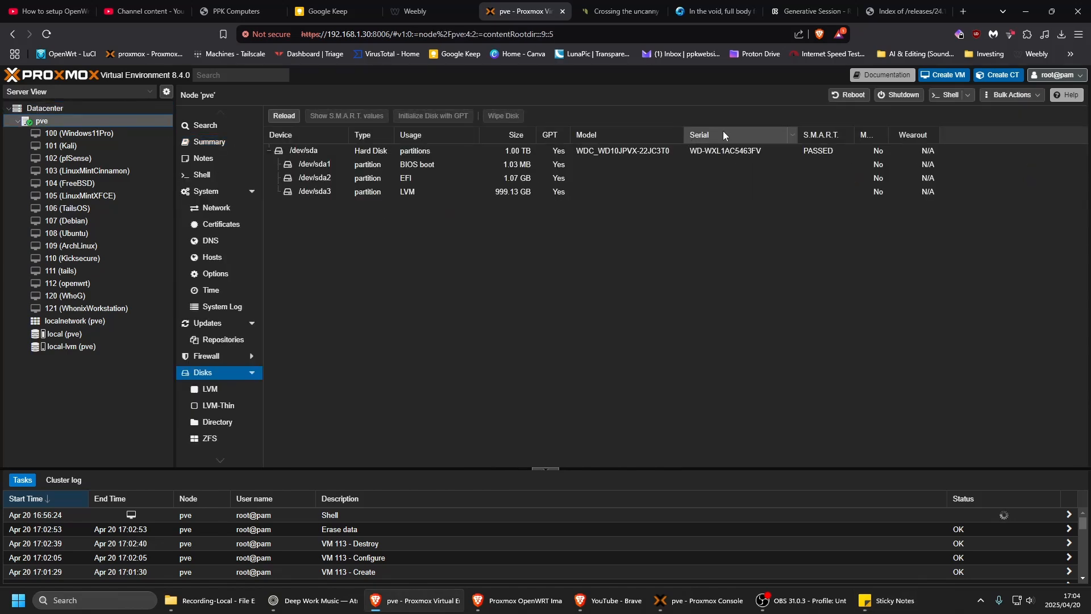
{"action": "left_click", "coordinate": [952, 97]}
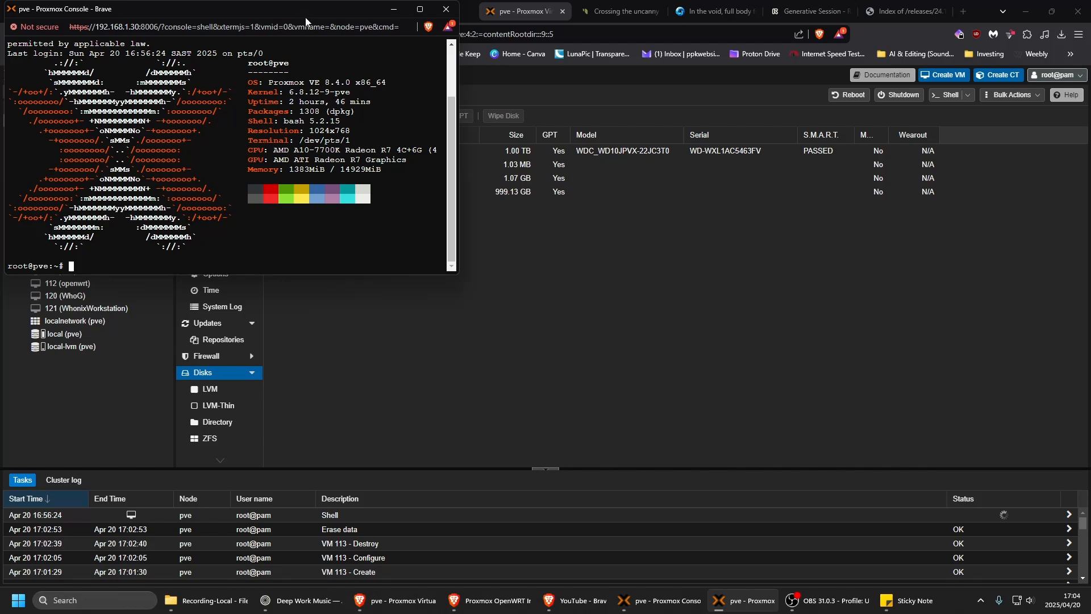
Move and enlarge the shell console window and minimise the main browser so the command notes are visible beside it.
{"action": "left_click_drag", "start_coordinate": [306, 16], "coordinate": [424, 128]}
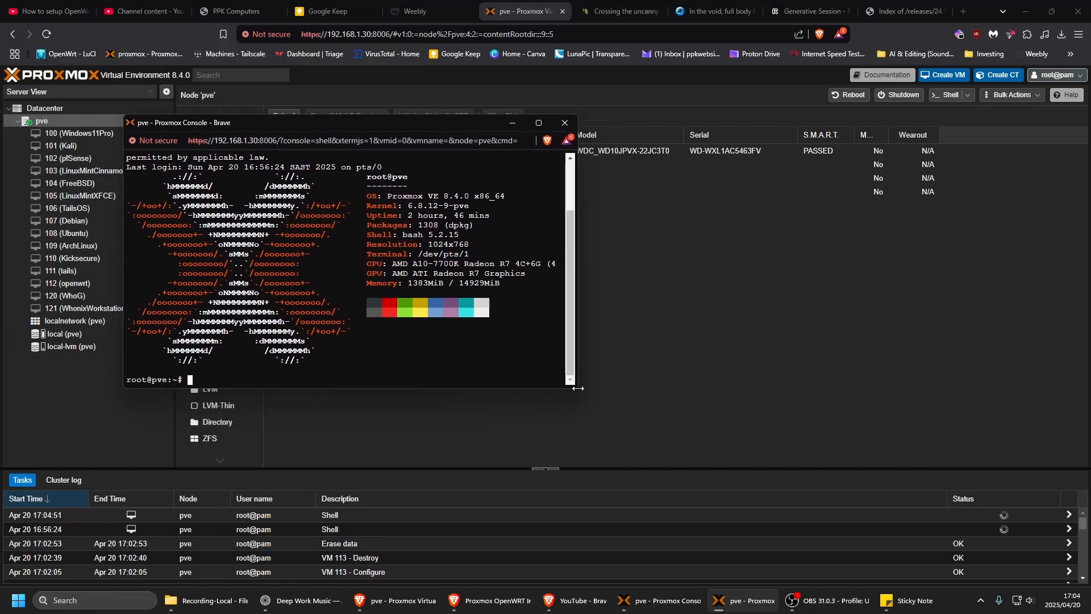
{"action": "left_click_drag", "start_coordinate": [577, 388], "coordinate": [613, 435]}
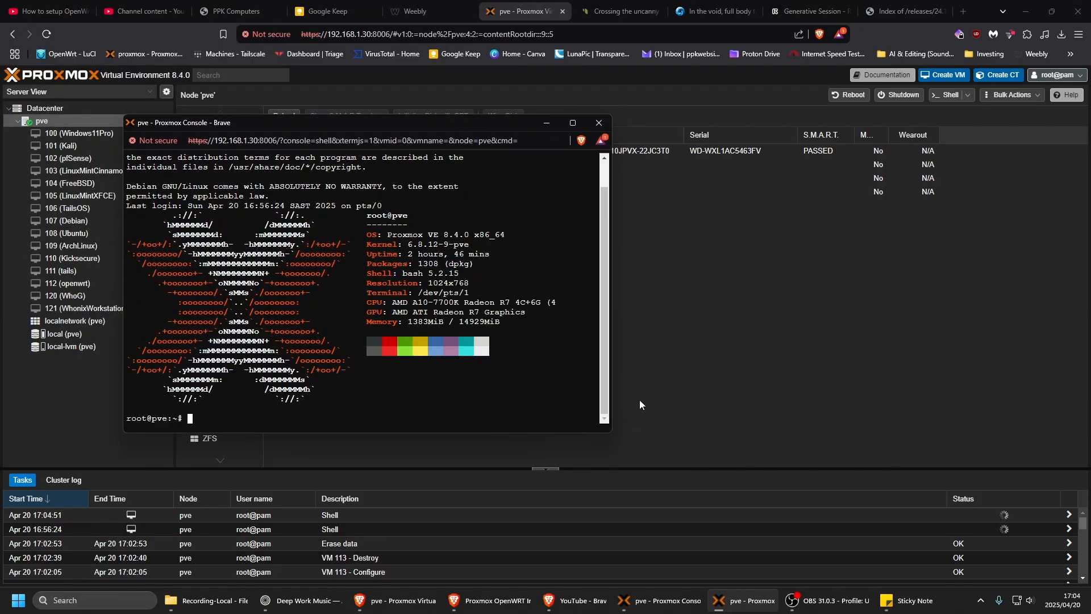
{"action": "left_click", "coordinate": [1027, 17]}
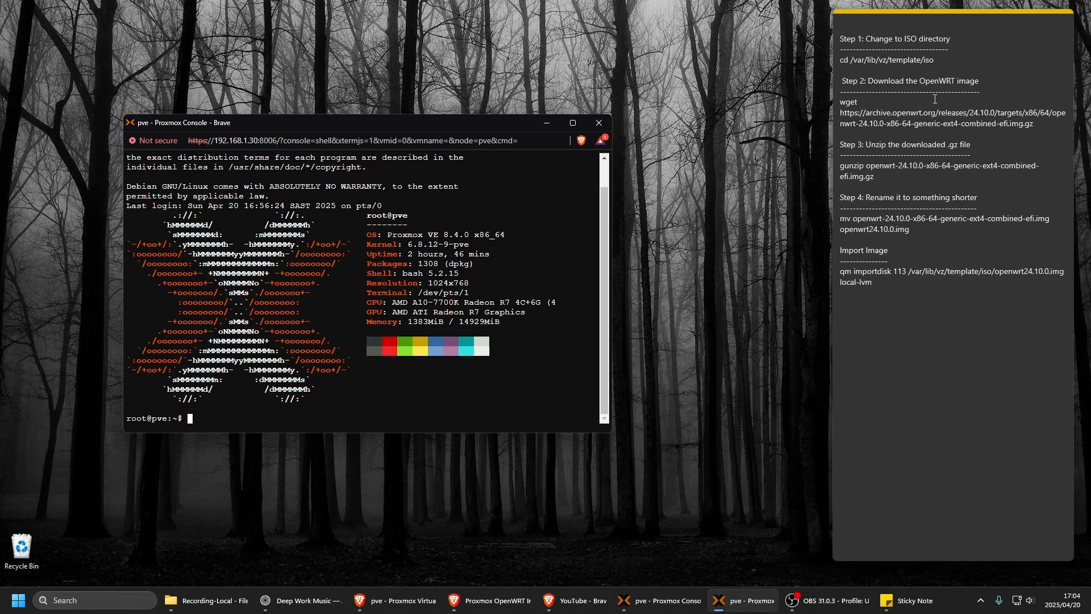
{"action": "left_click_drag", "start_coordinate": [470, 130], "coordinate": [467, 114]}
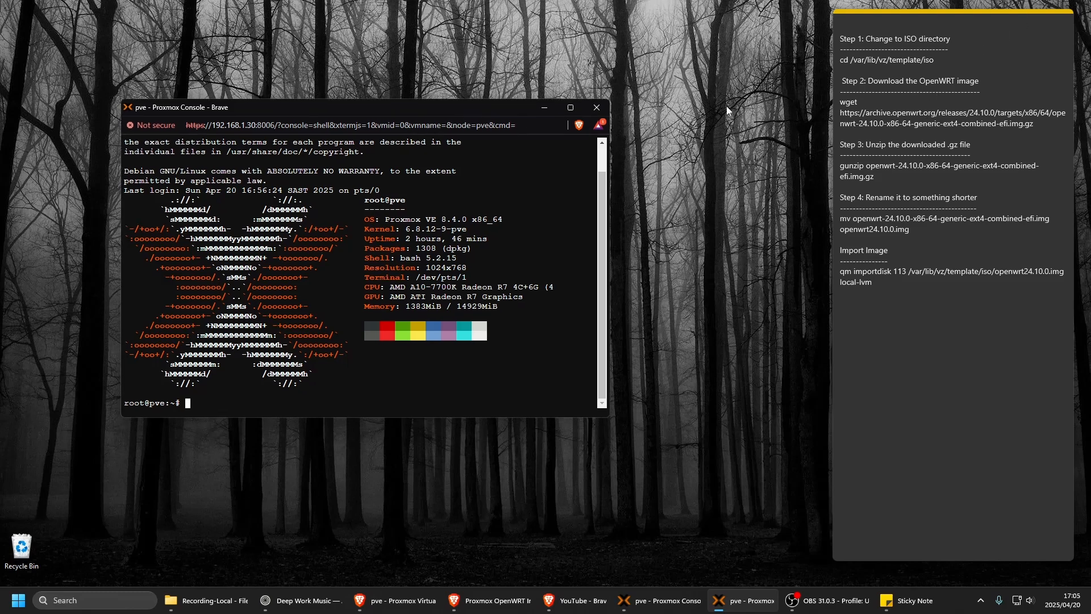
Copy cd /var/lib/vz/template/iso from the notes, run it in the shell and list the directory with ls.
{"action": "triple_click", "coordinate": [884, 61]}
{"action": "right_click", "coordinate": [883, 63]}
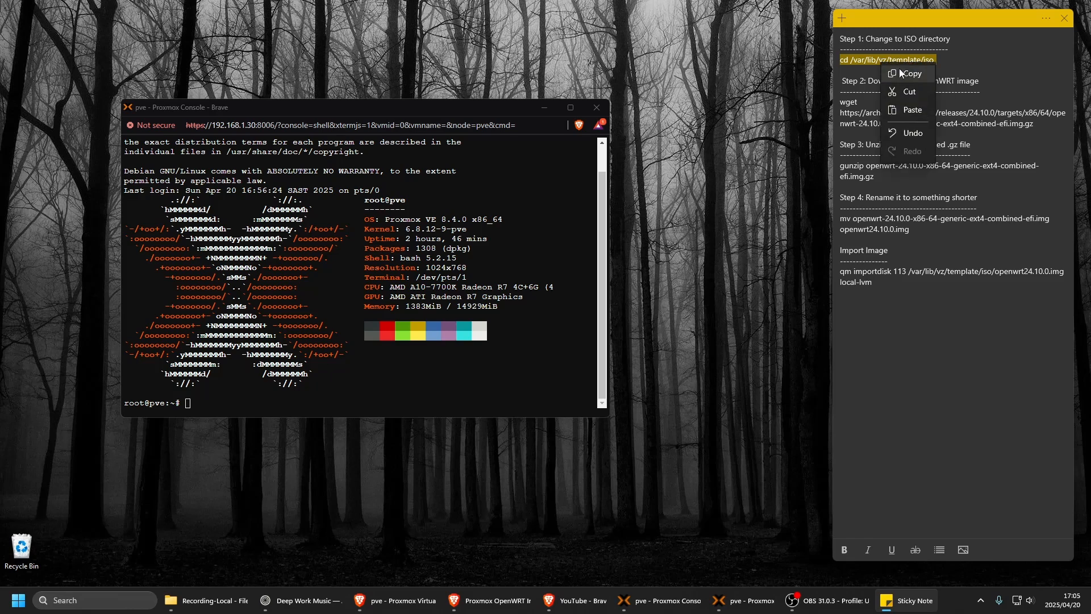
{"action": "left_click", "coordinate": [905, 73]}
{"action": "left_click", "coordinate": [203, 407]}
{"action": "right_click", "coordinate": [205, 408]}
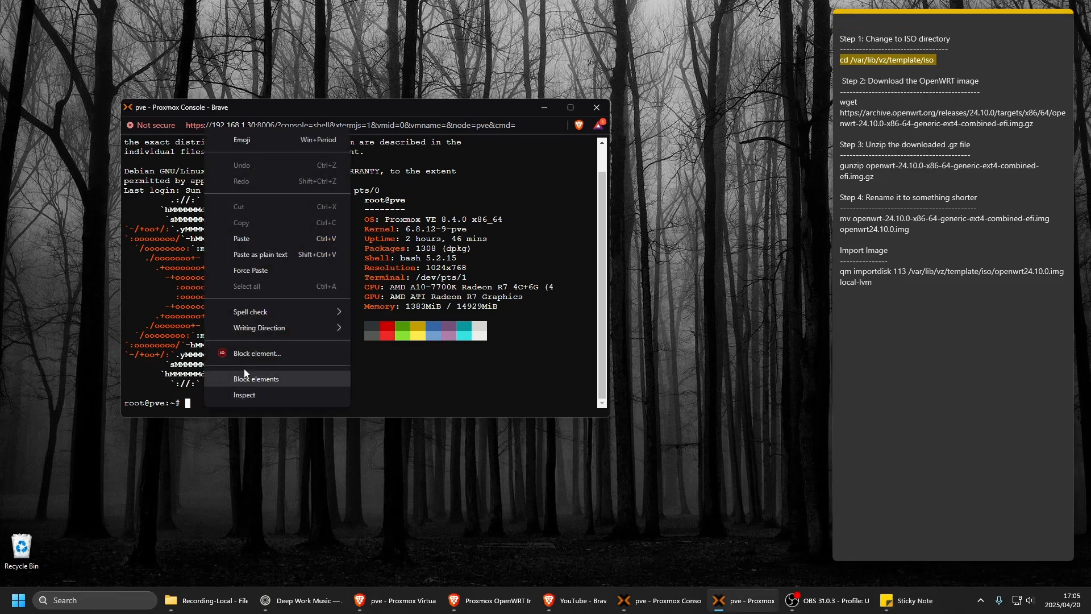
{"action": "left_click", "coordinate": [241, 248]}
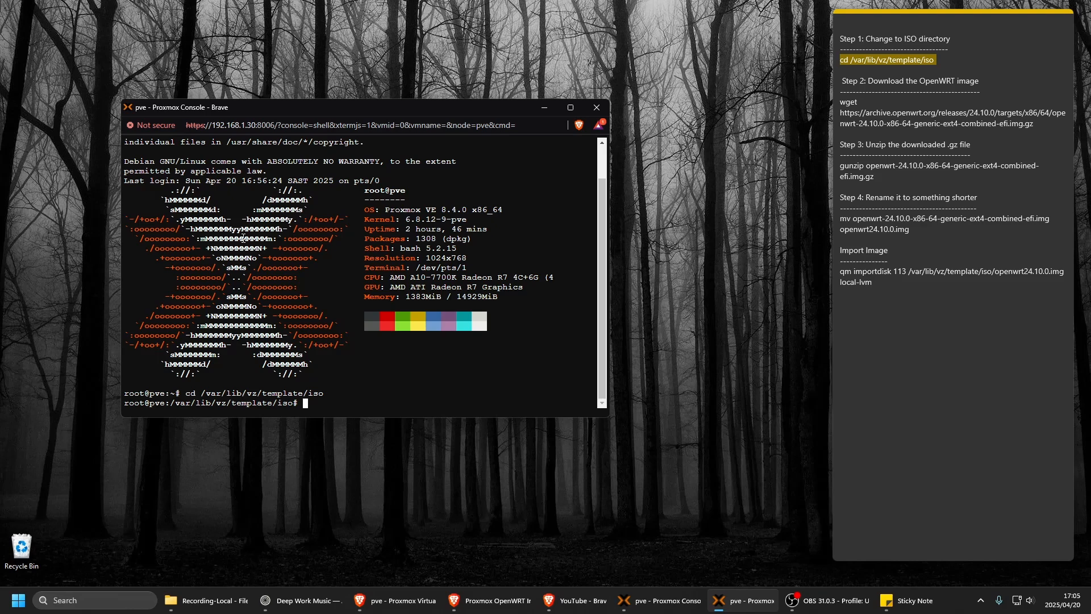
{"action": "type", "text": "ls"}
{"action": "key", "text": "Return"}
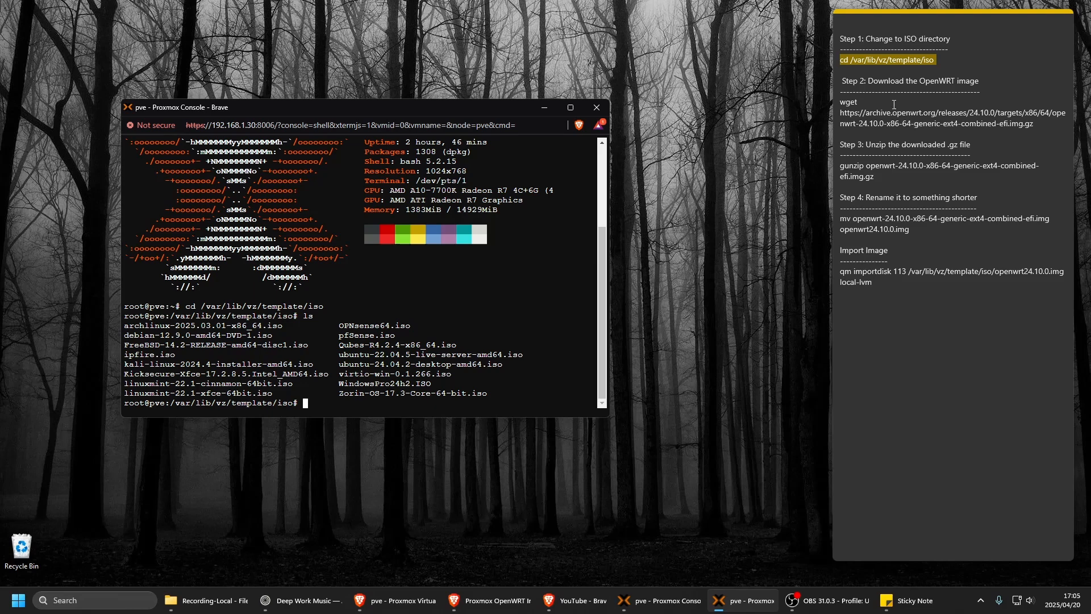
Copy the wget command from the notes and run it in the shell to download openwrt-24.10.0-x86-64-generic-ext4-combined-efi.img.gz.
{"action": "left_click", "coordinate": [841, 104]}
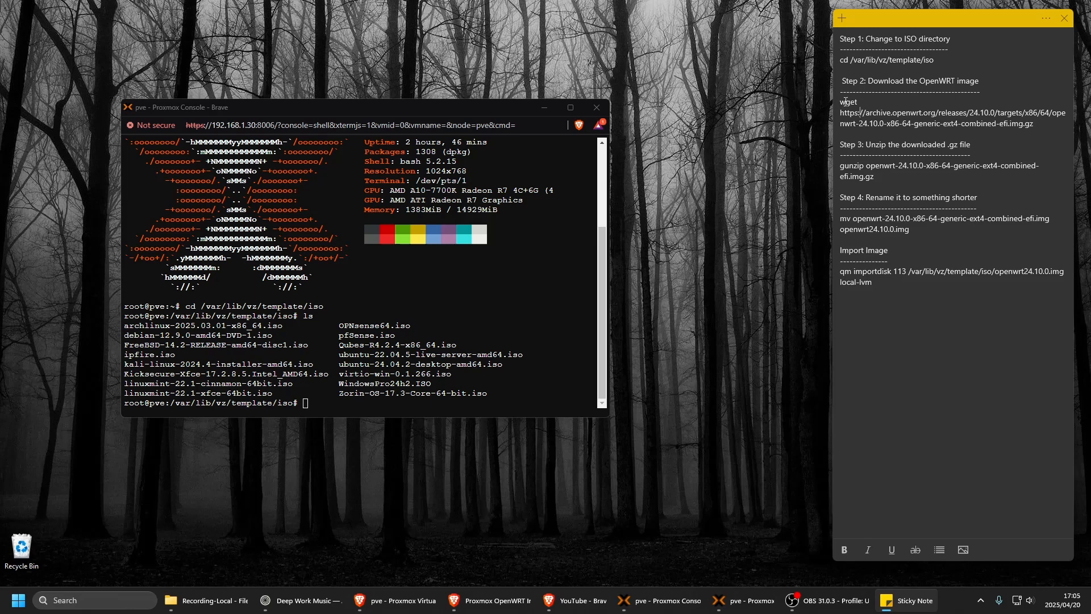
{"action": "left_click_drag", "start_coordinate": [840, 103], "coordinate": [1055, 132]}
{"action": "right_click", "coordinate": [958, 123]}
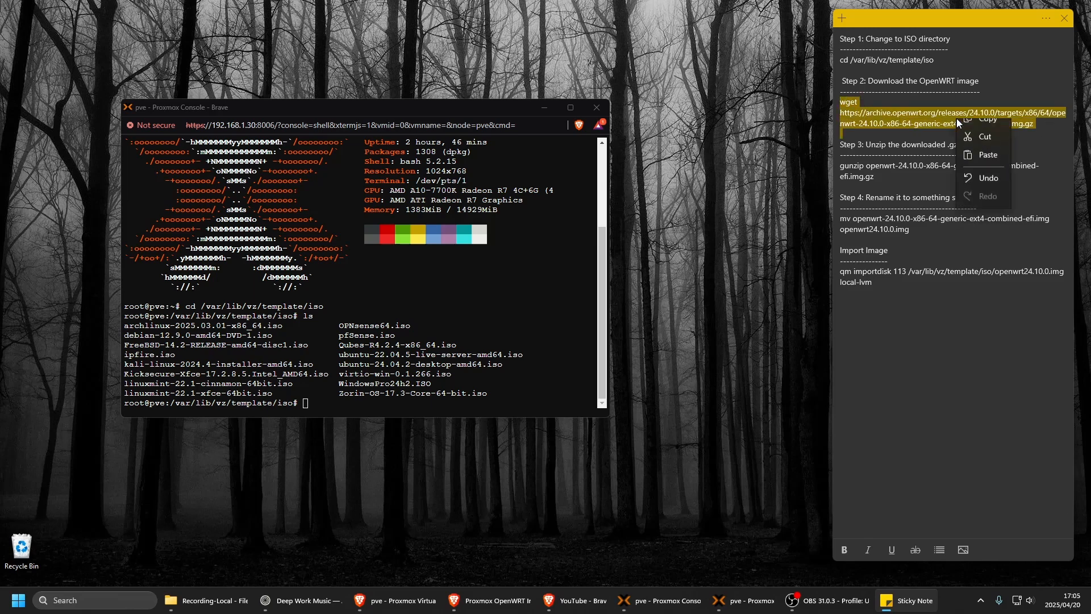
{"action": "left_click", "coordinate": [960, 120]}
{"action": "right_click", "coordinate": [313, 406]}
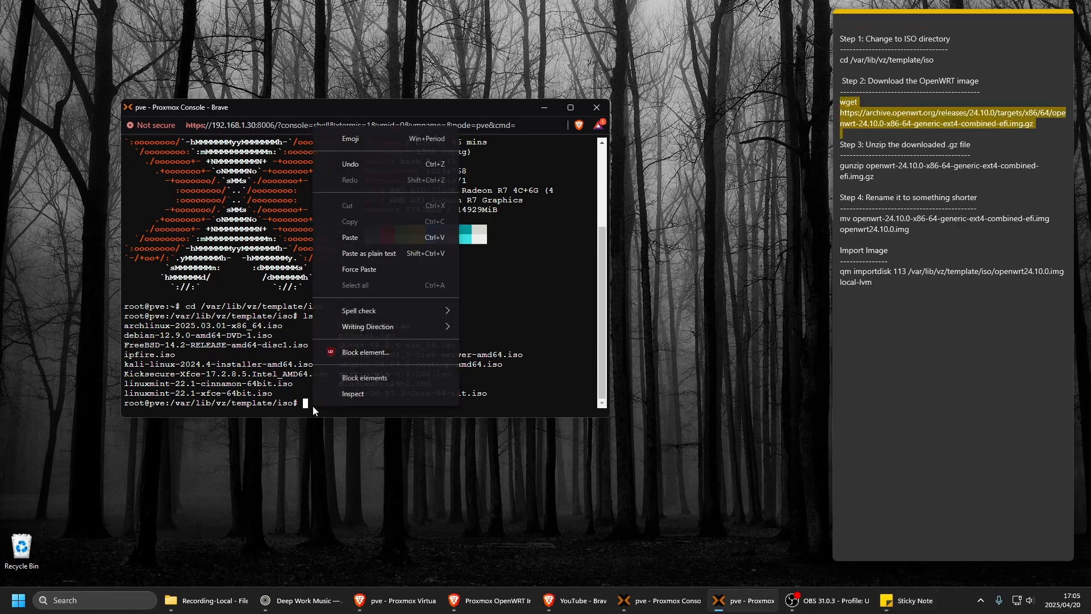
{"action": "left_click", "coordinate": [361, 236]}
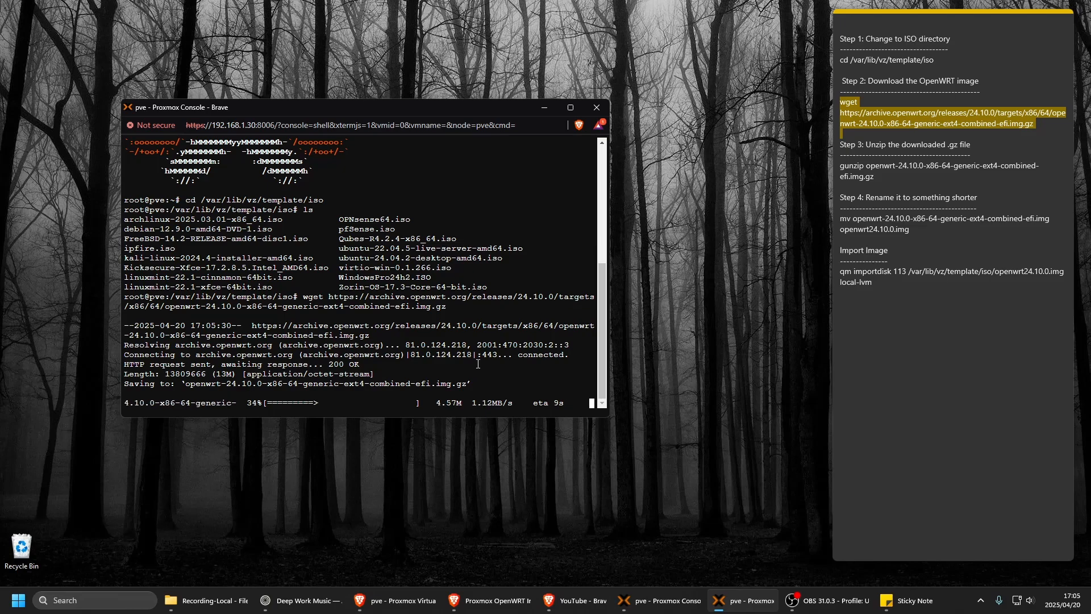
View the ISO images of storage local (pve) and the Download from URL dialog in Proxmox, closing it and returning to the console.
{"action": "mouse_move", "coordinate": [489, 600]}
{"action": "left_click", "coordinate": [492, 561]}
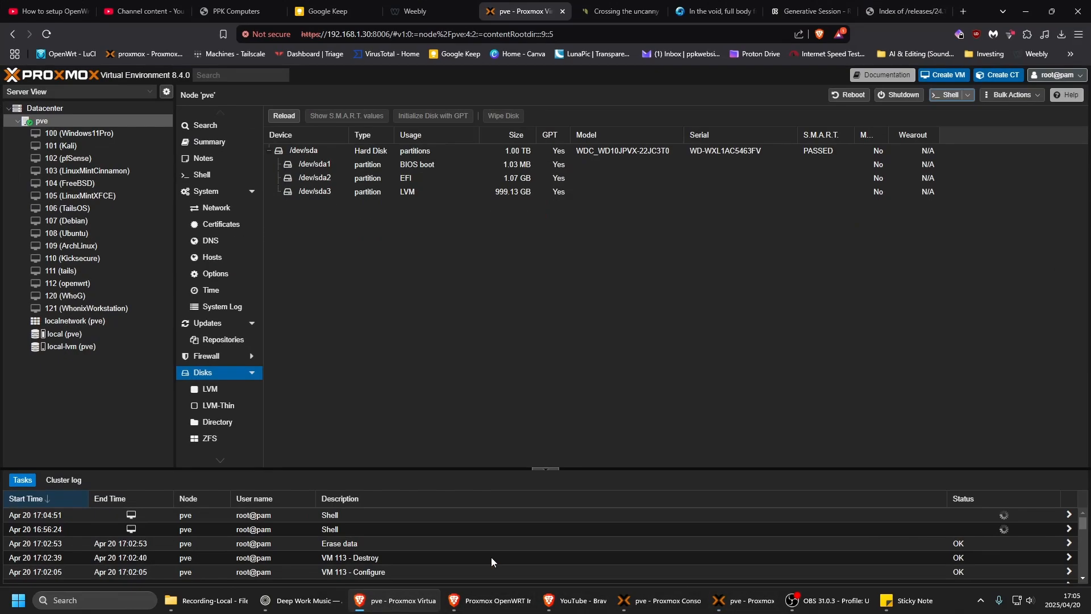
{"action": "left_click", "coordinate": [65, 338]}
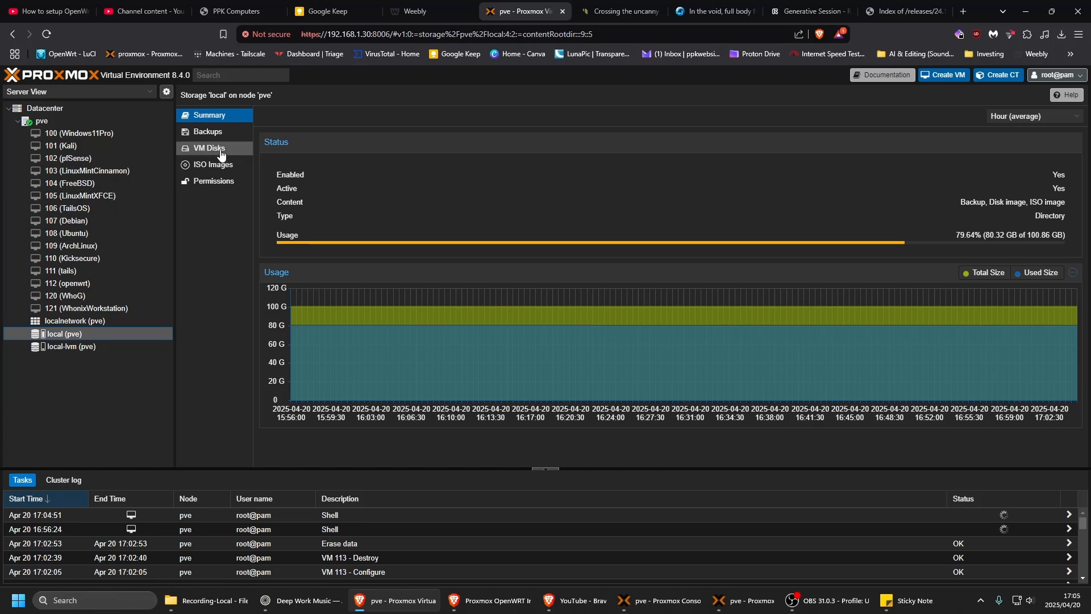
{"action": "left_click", "coordinate": [215, 164]}
{"action": "left_click", "coordinate": [328, 116]}
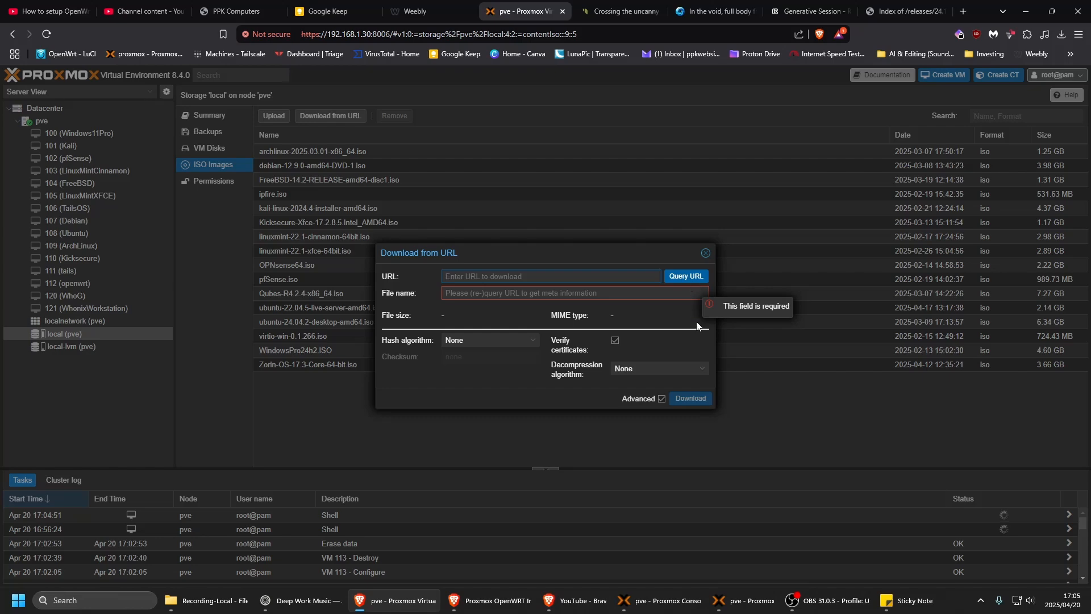
{"action": "left_click", "coordinate": [705, 254]}
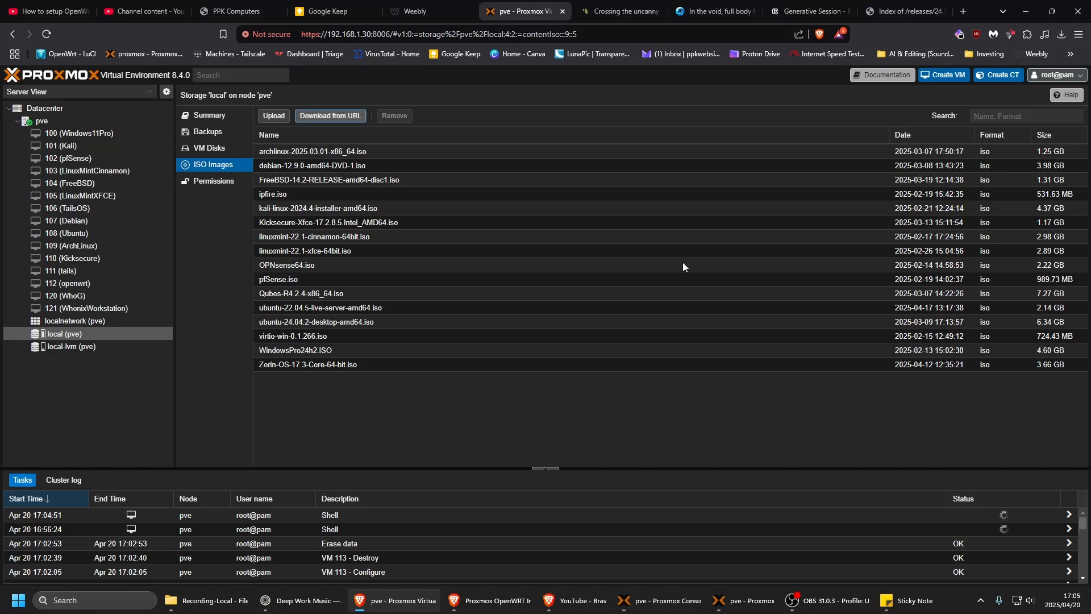
{"action": "left_click", "coordinate": [1026, 11]}
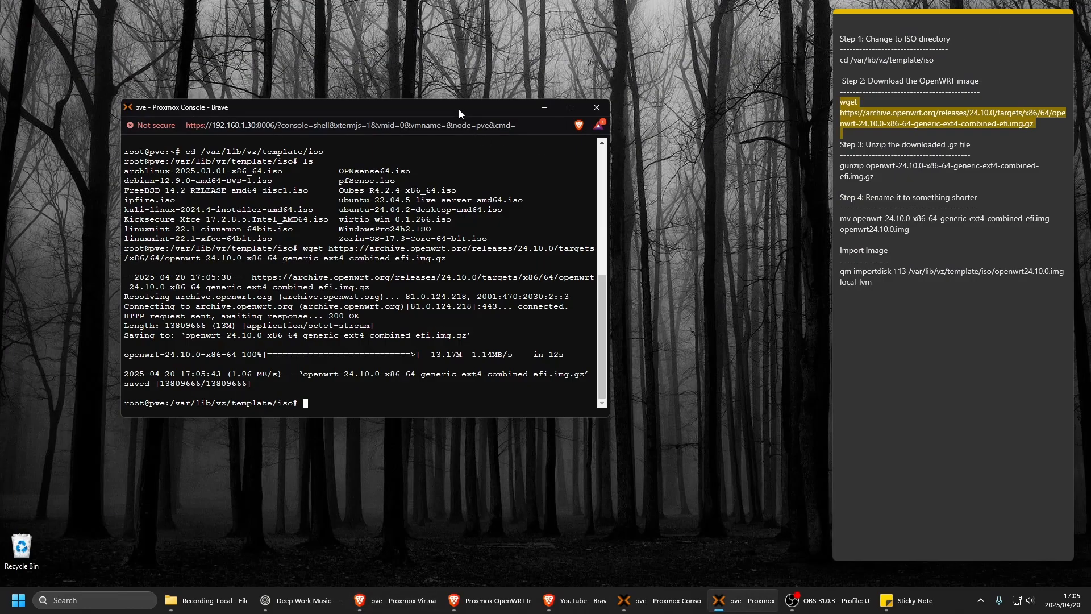
Copy the gunzip command from the notes and run it in the shell to unpack openwrt-24.10.0-x86-64-generic-ext4-combined-efi.img.gz.
{"action": "left_click_drag", "start_coordinate": [458, 109], "coordinate": [450, 117]}
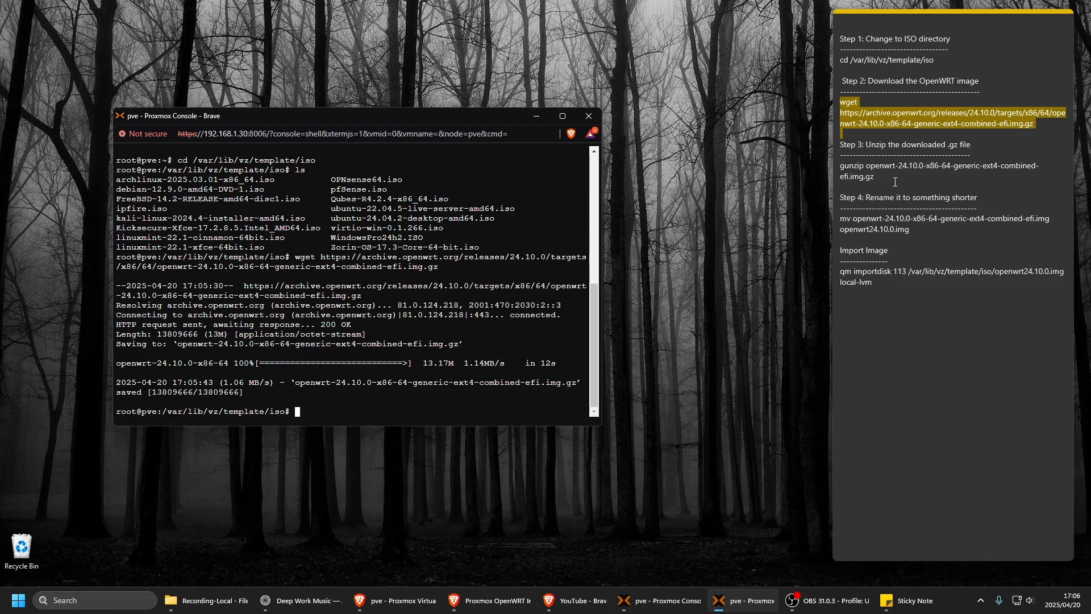
{"action": "left_click", "coordinate": [842, 165]}
{"action": "left_click_drag", "start_coordinate": [843, 166], "coordinate": [875, 177]}
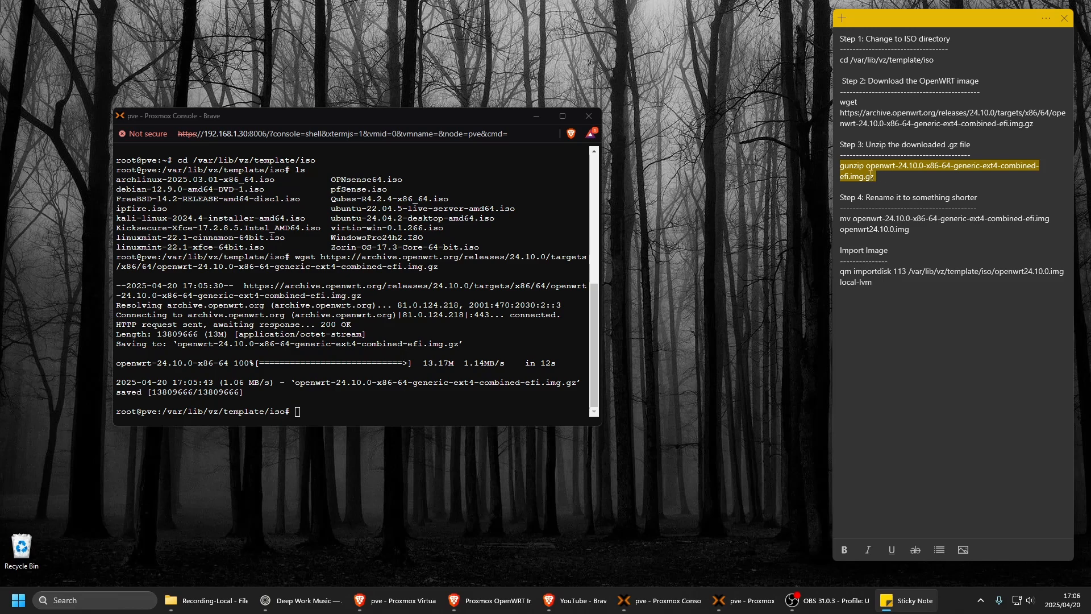
{"action": "right_click", "coordinate": [868, 170]}
{"action": "left_click", "coordinate": [884, 177]}
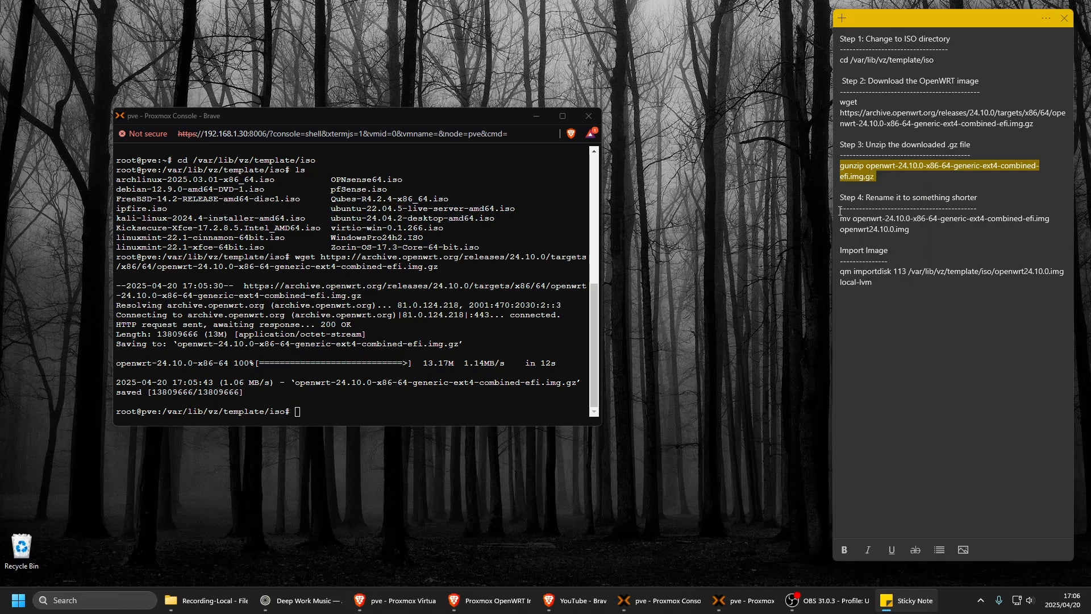
{"action": "right_click", "coordinate": [313, 414]}
{"action": "left_click", "coordinate": [353, 246]}
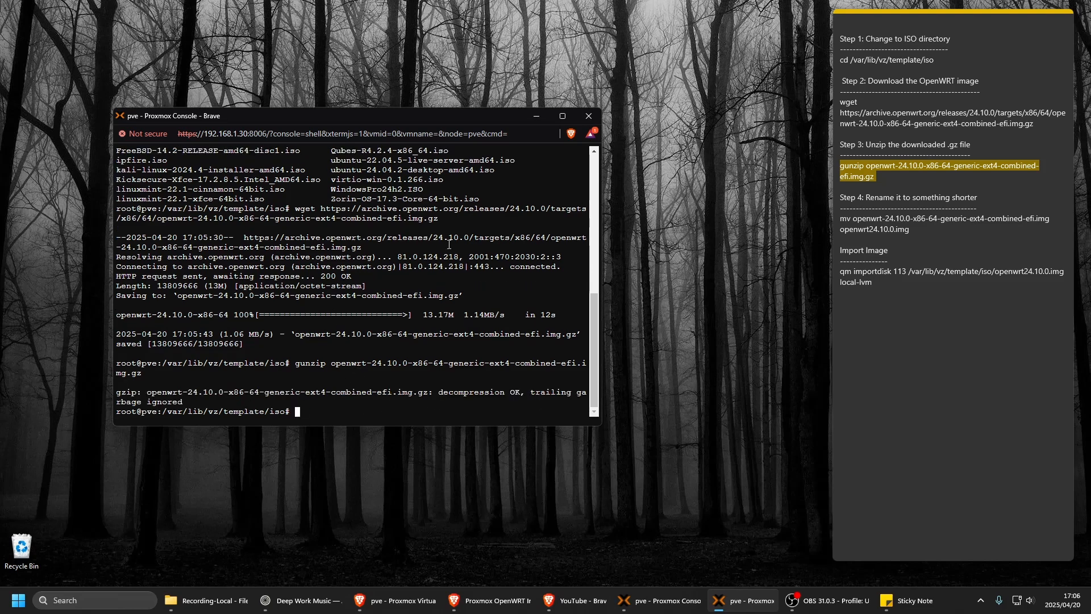
List the ISO directory with ls and examine the unpacked OpenWrt image's file name.
{"action": "type", "text": "ls"}
{"action": "key", "text": "Return"}
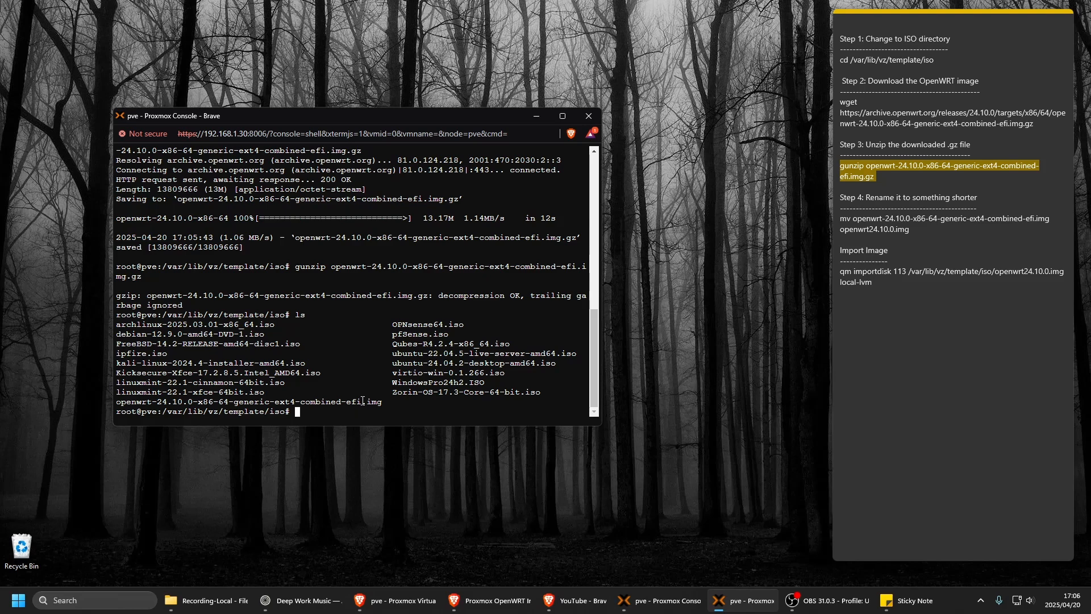
{"action": "left_click_drag", "start_coordinate": [361, 406], "coordinate": [70, 395]}
{"action": "left_click", "coordinate": [207, 404]}
{"action": "left_click_drag", "start_coordinate": [328, 401], "coordinate": [147, 405]}
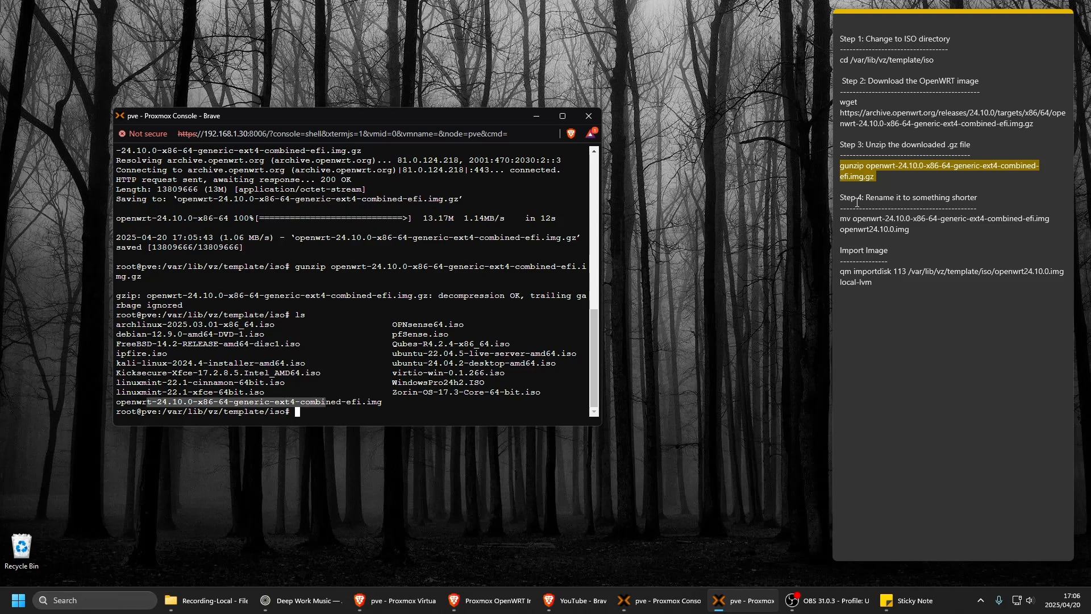
Use the mv command from the notes in the shell to rename the unpacked OpenWrt image to openwrt24.10.0.img.
{"action": "left_click", "coordinate": [850, 219]}
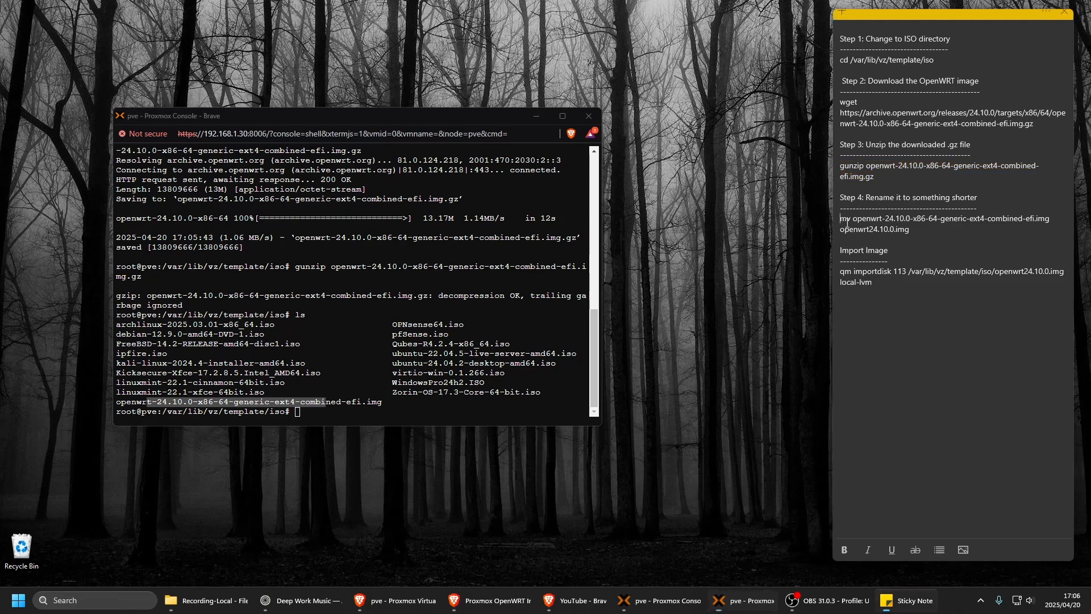
{"action": "mouse_move", "coordinate": [842, 219]}
{"action": "left_mouse_down"}
{"action": "mouse_move", "coordinate": [867, 229]}
{"action": "mouse_move", "coordinate": [841, 239]}
{"action": "left_mouse_up"}
{"action": "right_click", "coordinate": [893, 229]}
{"action": "left_click", "coordinate": [921, 237]}
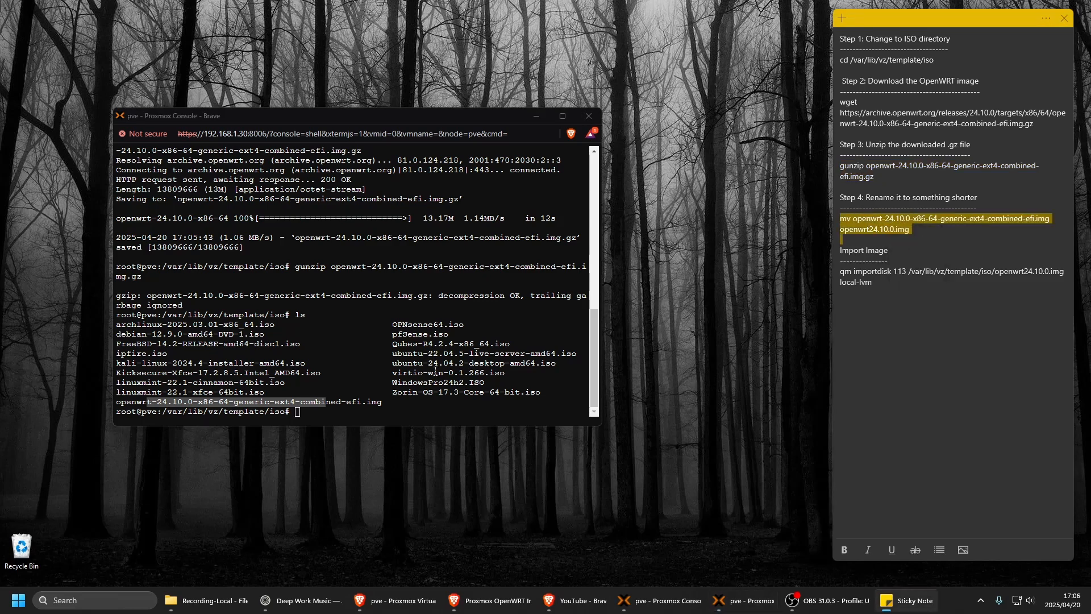
{"action": "right_click", "coordinate": [313, 417]}
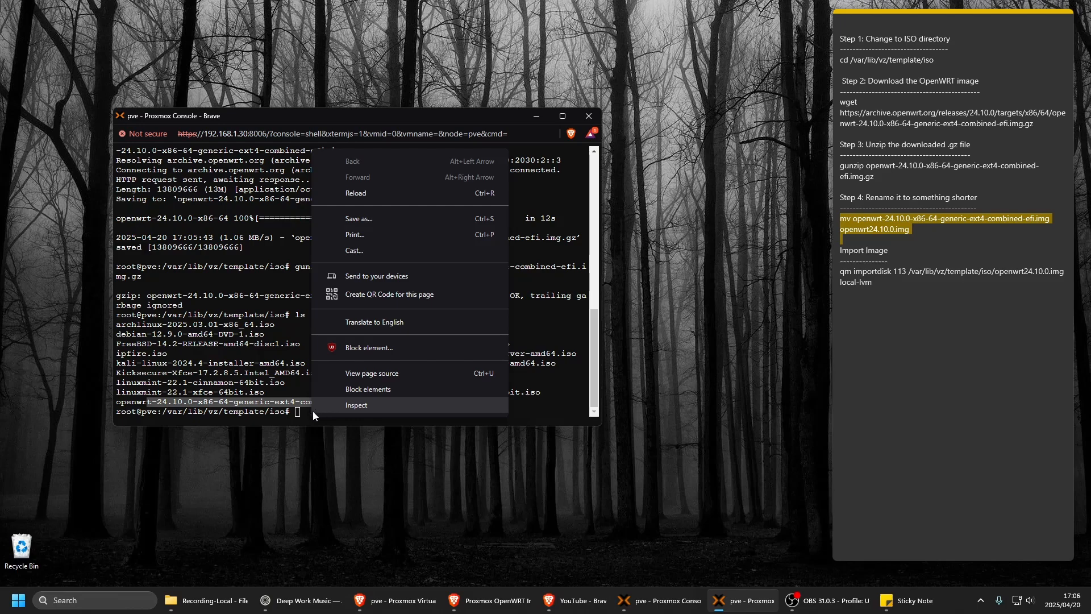
{"action": "left_click", "coordinate": [305, 417]}
Switch to the Proxmox web interface, refresh the ISO images of storage local (pve) and examine the unpacked OpenWrt image entry.
{"action": "left_click", "coordinate": [398, 600]}
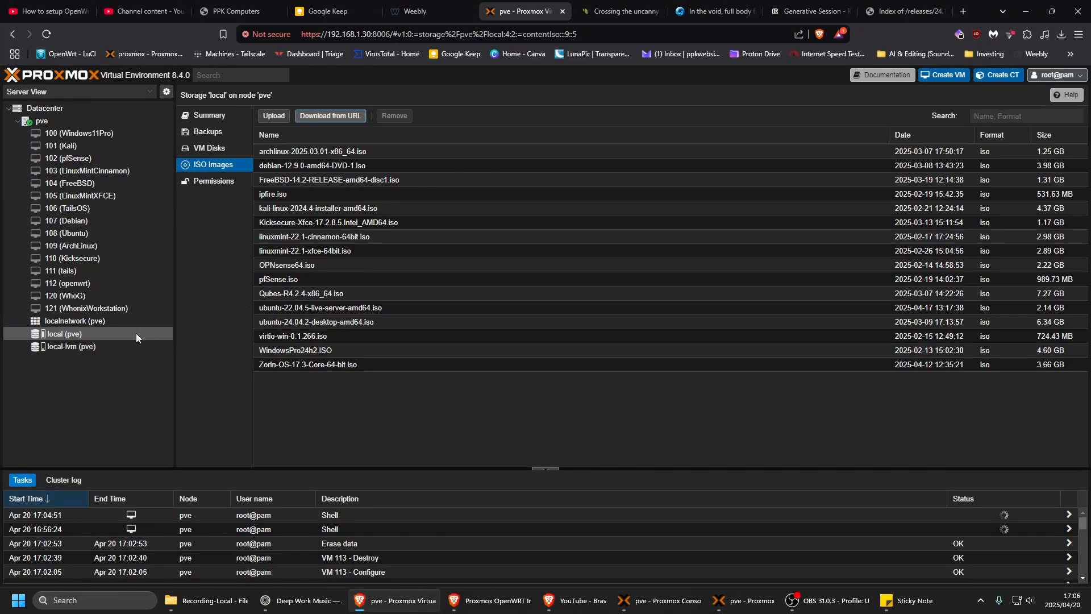
{"action": "left_click", "coordinate": [95, 327]}
{"action": "left_click", "coordinate": [98, 334]}
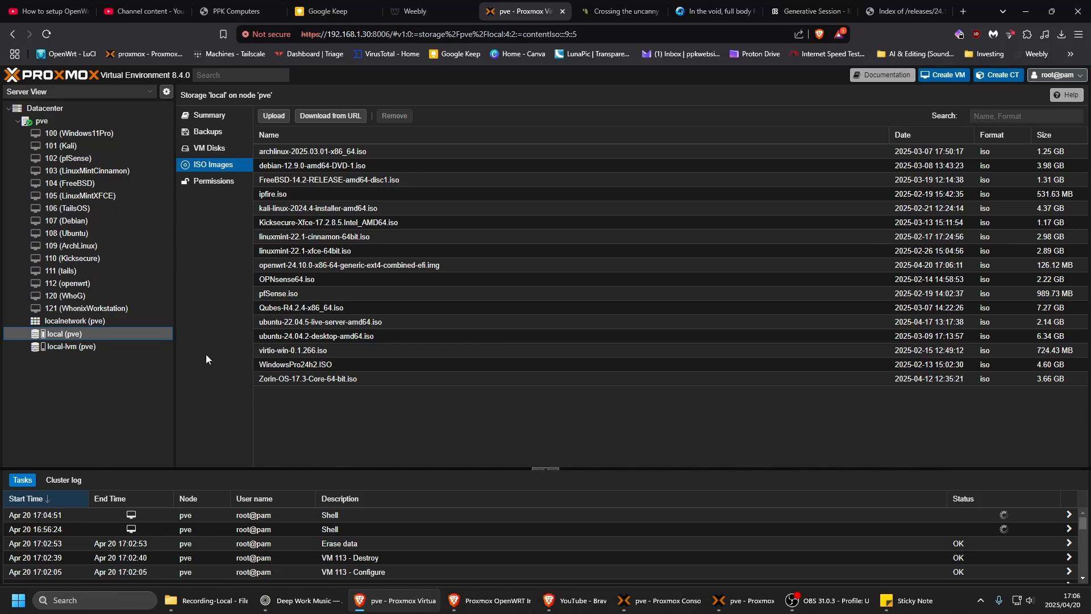
{"action": "left_click", "coordinate": [414, 266]}
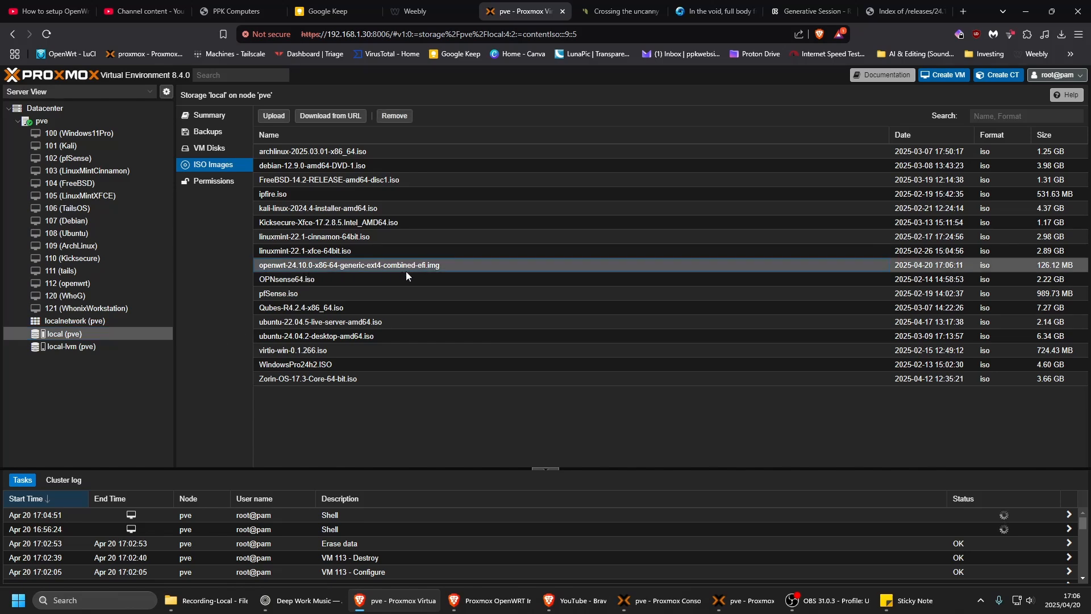
Return to the node shell and run the copied mv command to rename the unpacked OpenWrt image to openwrt24.10.0.img.
{"action": "left_click", "coordinate": [400, 601]}
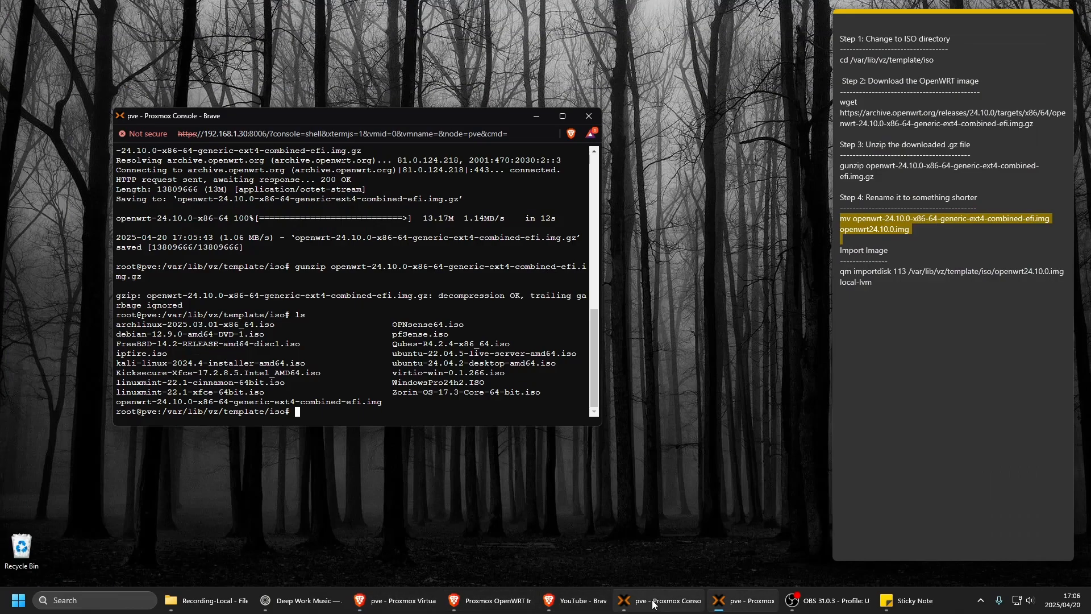
{"action": "right_click", "coordinate": [311, 415]}
{"action": "left_click", "coordinate": [348, 250]}
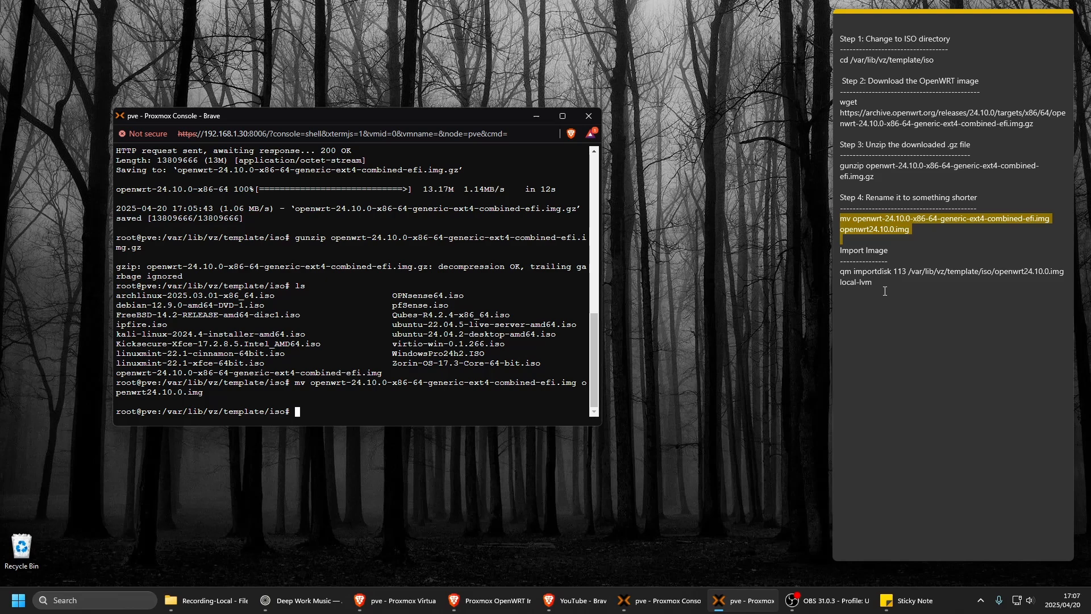
Examine the qm importdisk command in the notes, highlighting the whole command and its VM ID 113.
{"action": "left_click", "coordinate": [847, 277]}
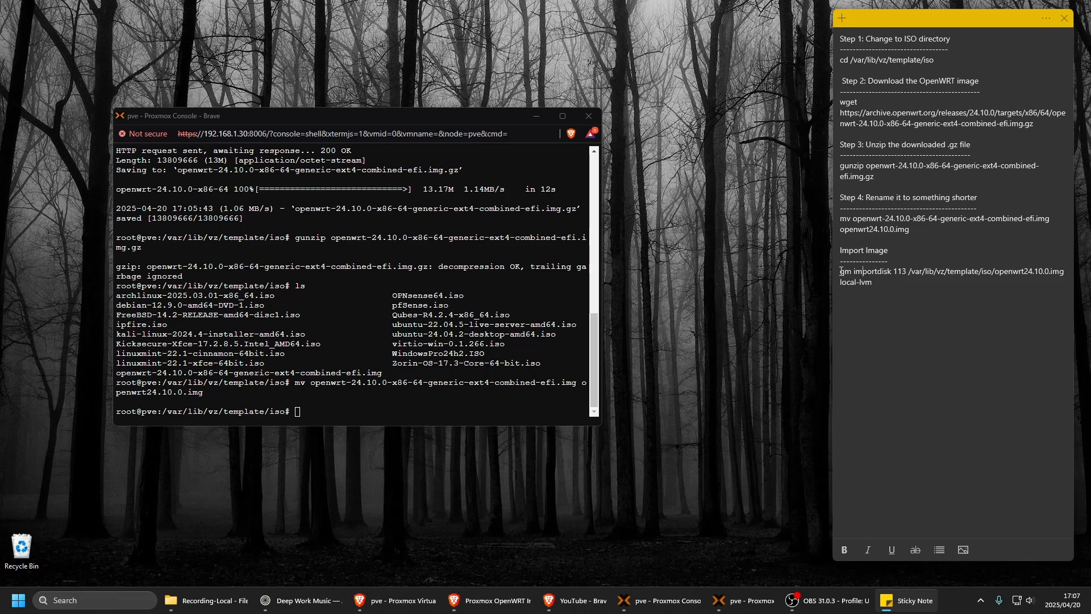
{"action": "left_click_drag", "start_coordinate": [842, 271], "coordinate": [872, 282]}
{"action": "right_click", "coordinate": [860, 279]}
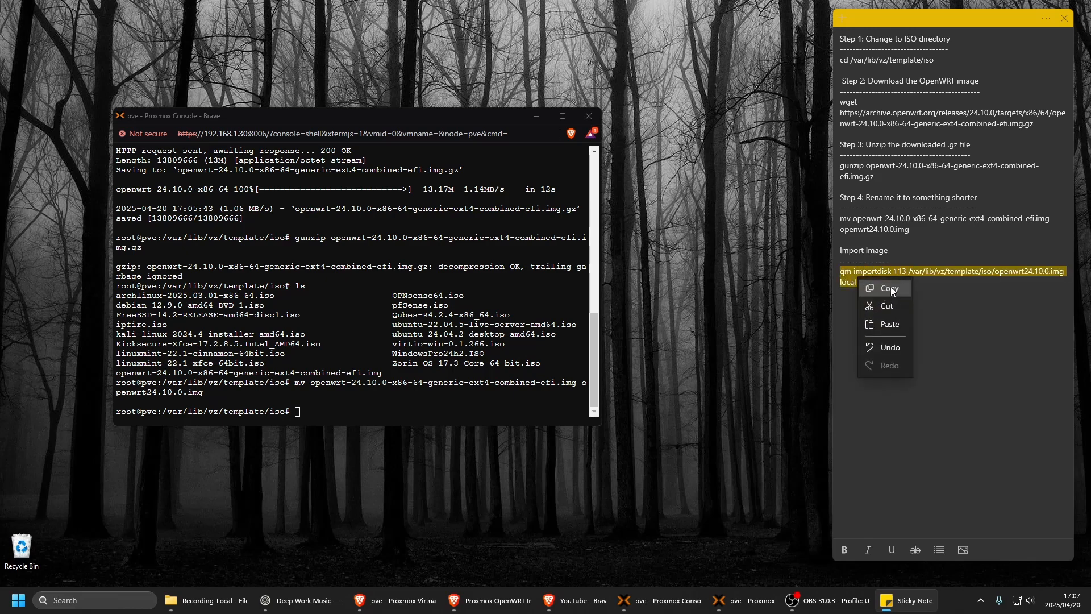
{"action": "left_click", "coordinate": [891, 288]}
{"action": "left_click", "coordinate": [869, 290]}
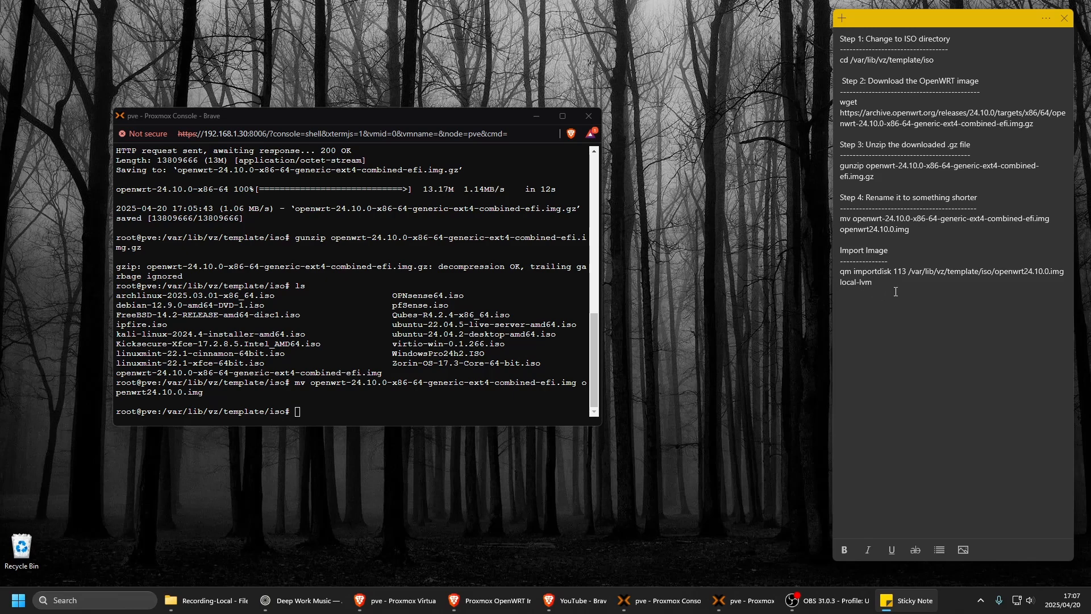
{"action": "double_click", "coordinate": [902, 272]}
Switch to the Proxmox web interface, reload the ISO images of storage local (pve) and check the renamed openwrt24.10.0.img entry.
{"action": "left_click", "coordinate": [403, 609]}
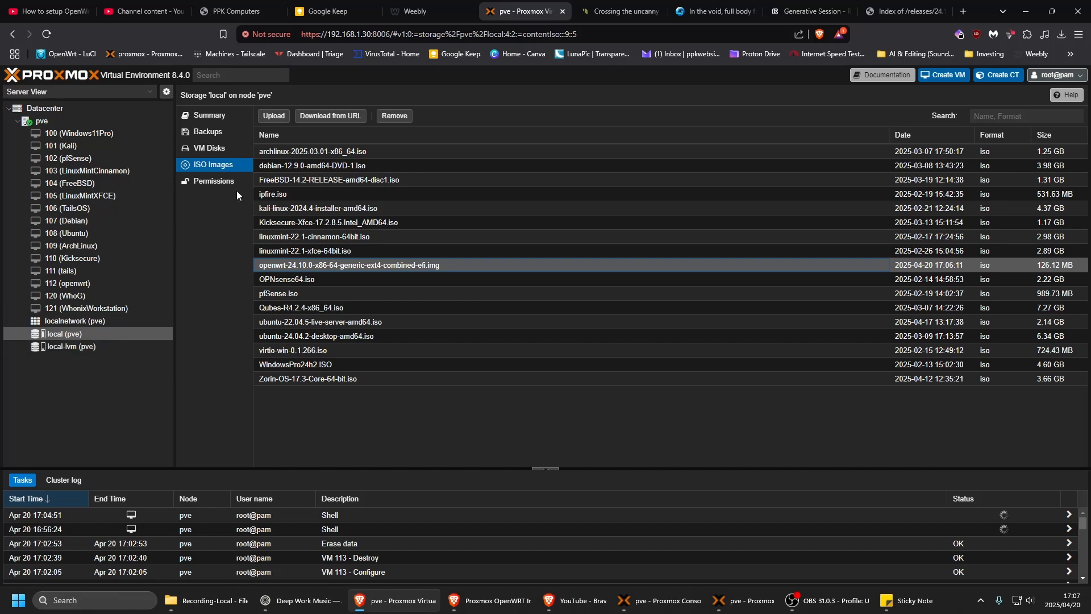
{"action": "left_click", "coordinate": [219, 182]}
{"action": "left_click", "coordinate": [221, 172]}
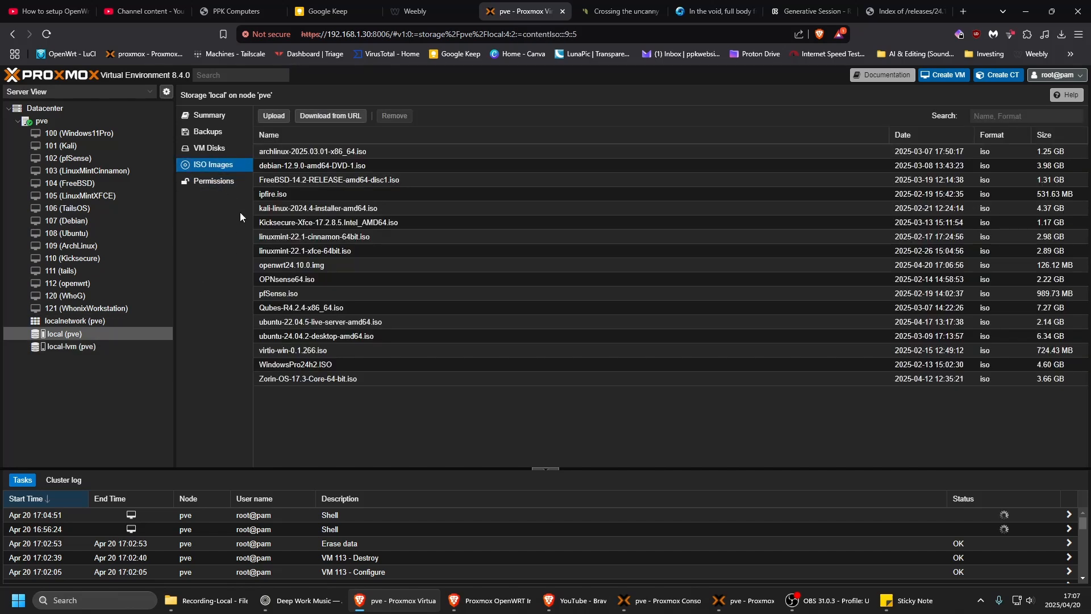
{"action": "left_click", "coordinate": [295, 266]}
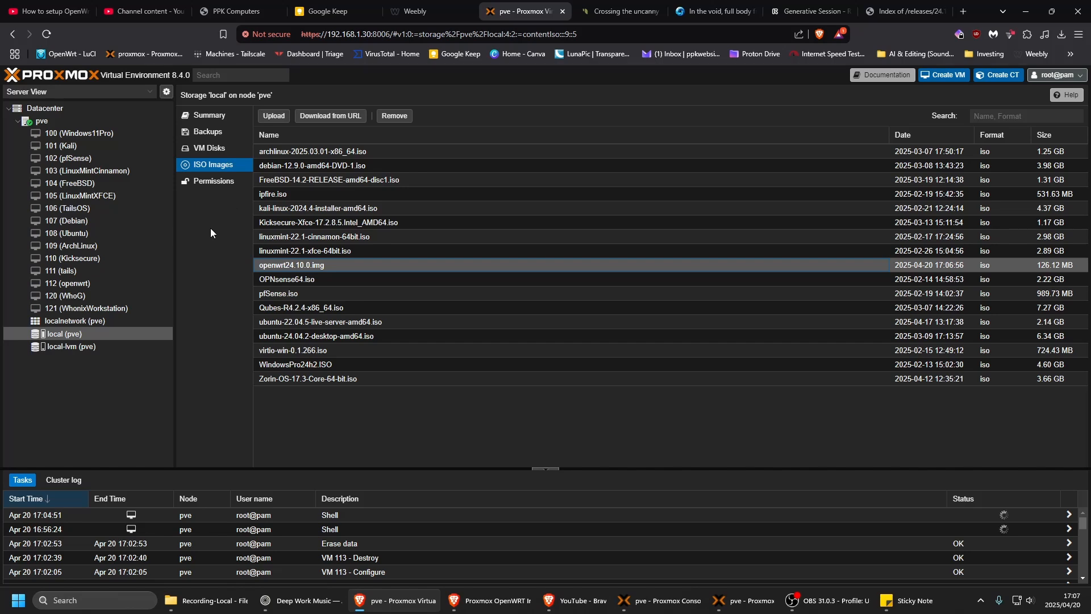
Start creating virtual machine 113 on node pve, name it openwrt and set its OS to use no media.
{"action": "left_click", "coordinate": [110, 125]}
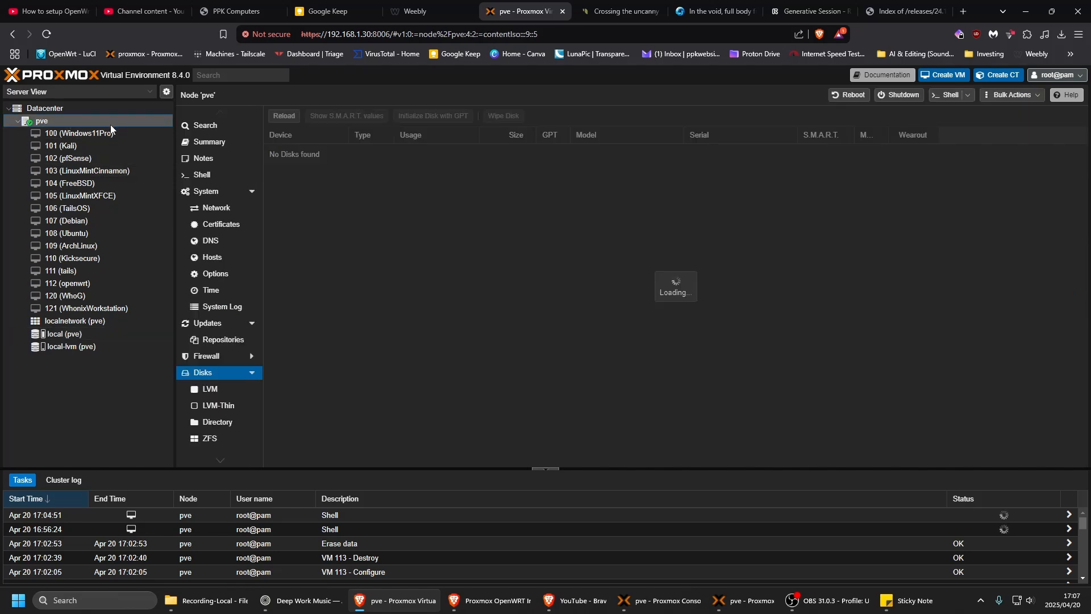
{"action": "left_click", "coordinate": [945, 75]}
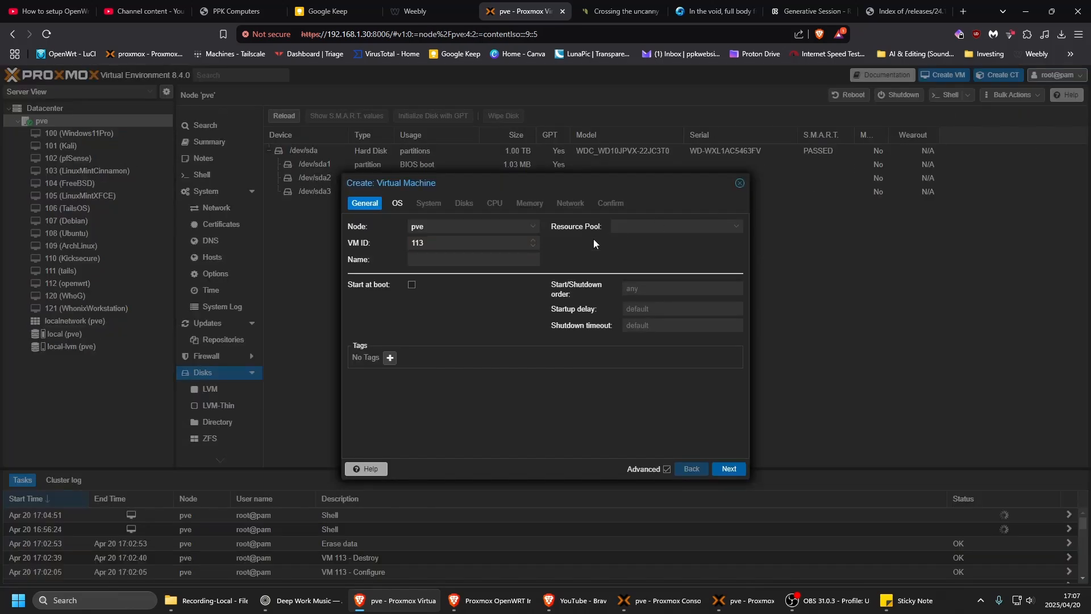
{"action": "left_click", "coordinate": [428, 259]}
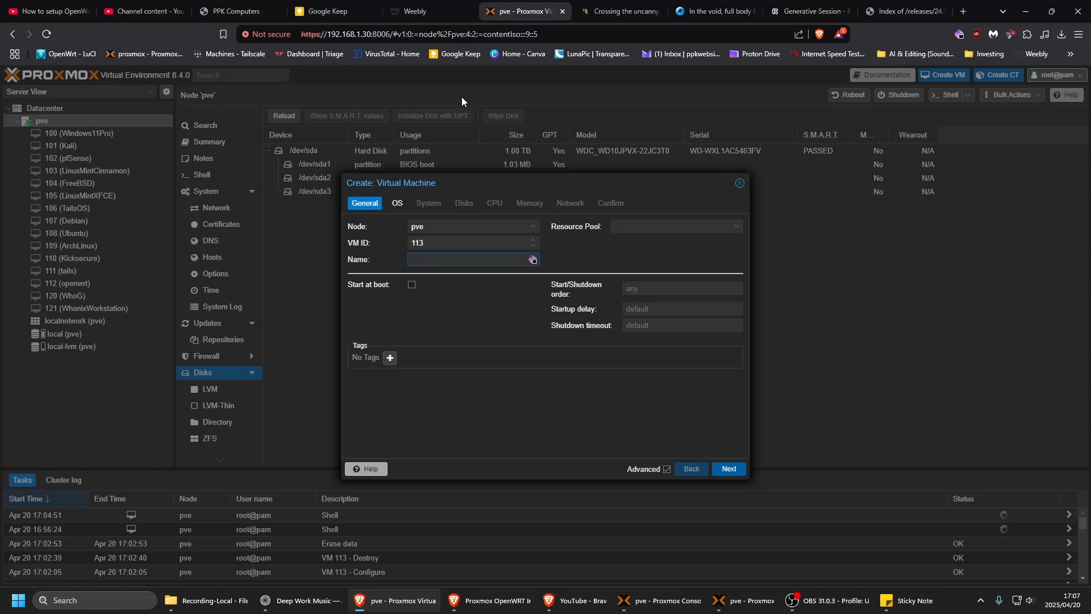
{"action": "type", "text": "openwrt"}
{"action": "left_click", "coordinate": [730, 471]}
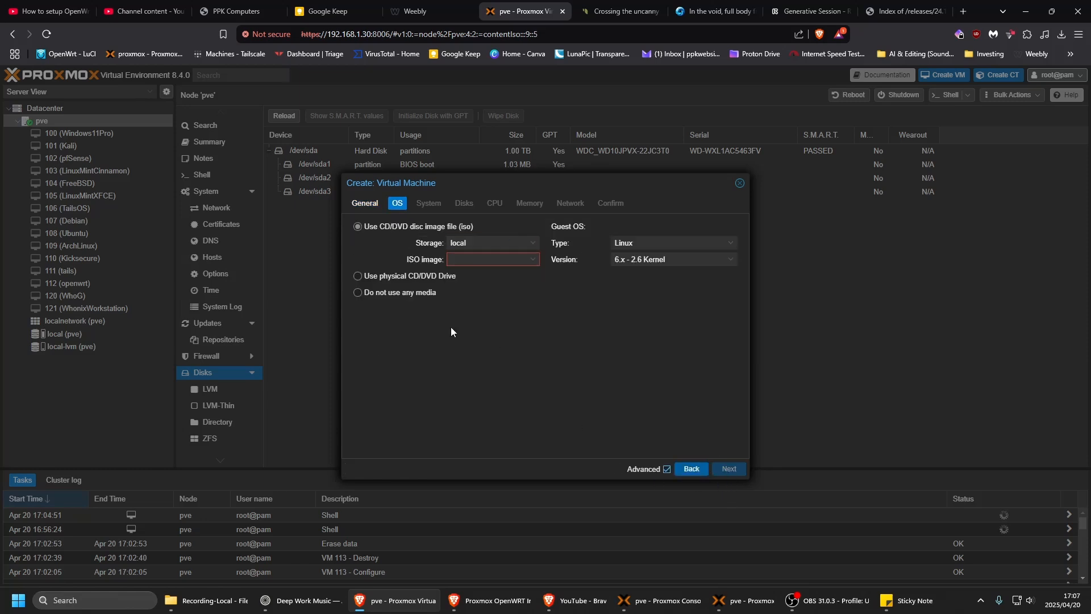
{"action": "left_click", "coordinate": [358, 294]}
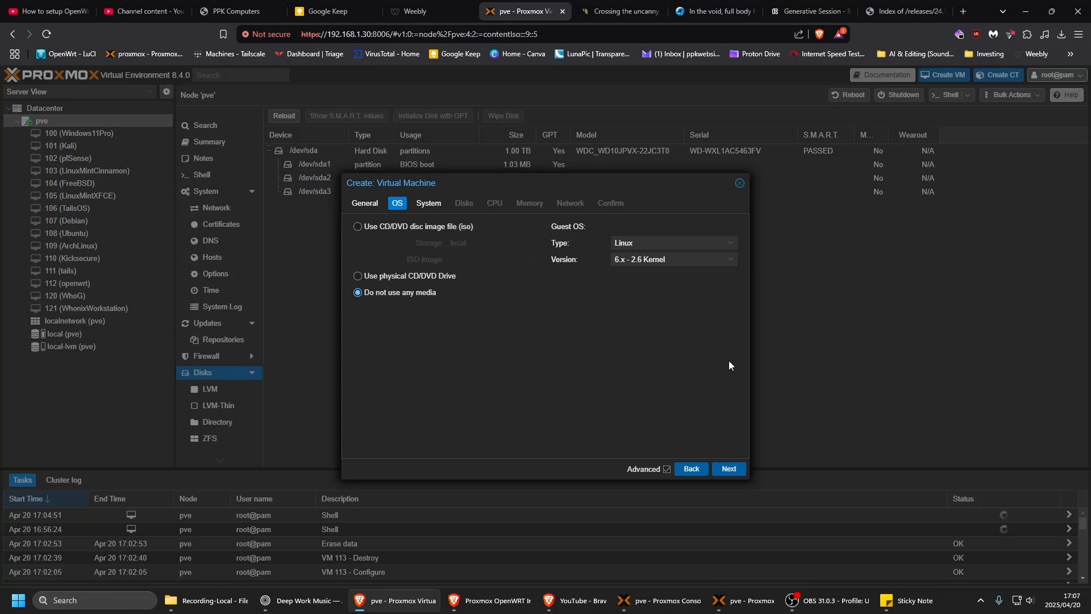
{"action": "left_click", "coordinate": [730, 471]}
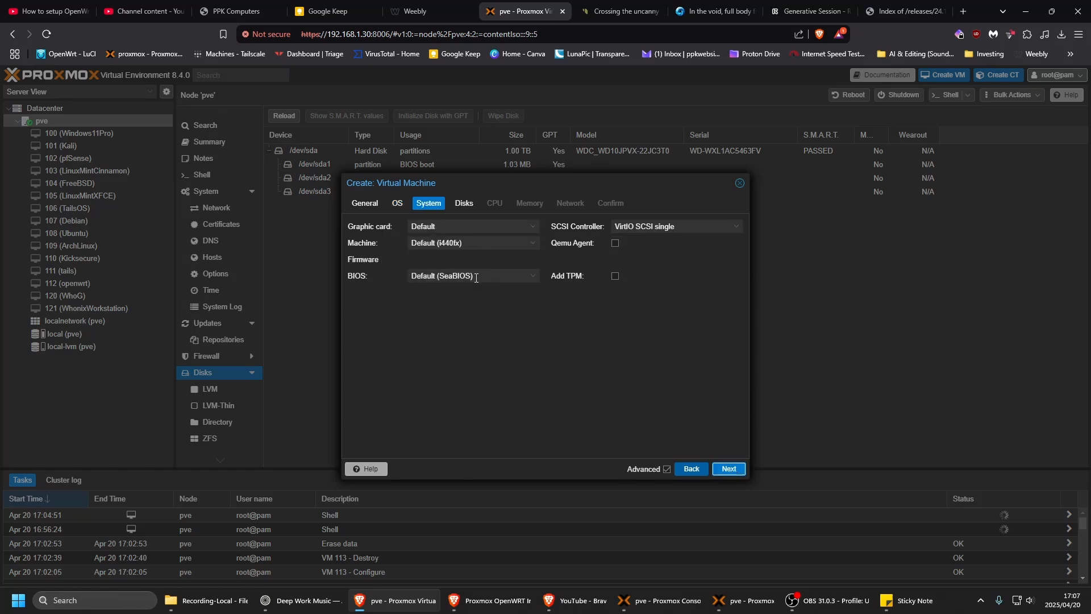
Set the new VM's BIOS to OVMF (UEFI) and its EFI storage to local-lvm.
{"action": "left_click", "coordinate": [530, 277]}
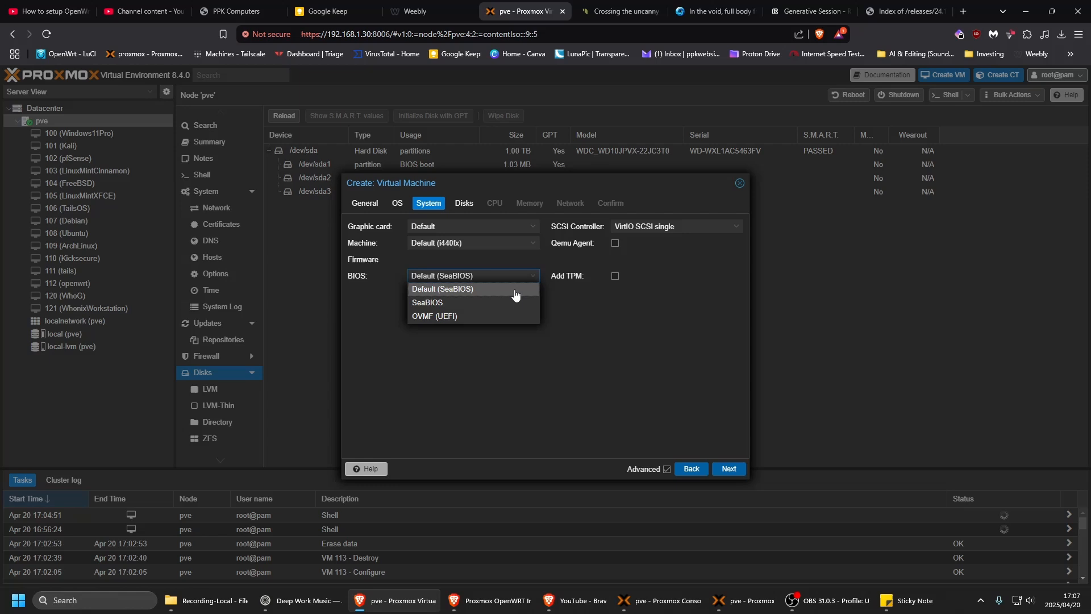
{"action": "left_click", "coordinate": [461, 316]}
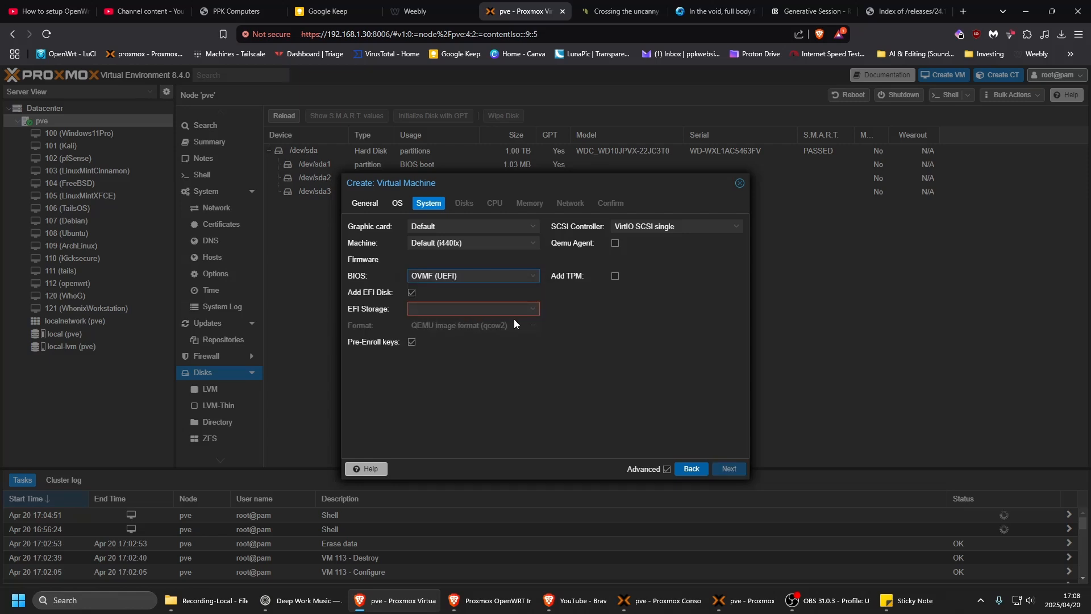
{"action": "left_click", "coordinate": [532, 309]}
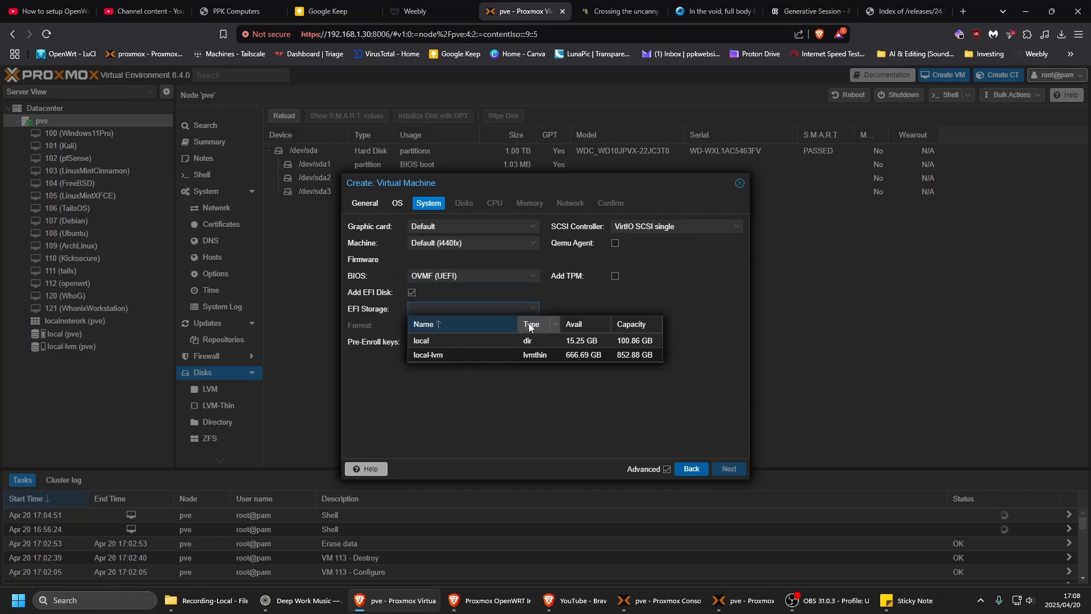
{"action": "left_click", "coordinate": [434, 357]}
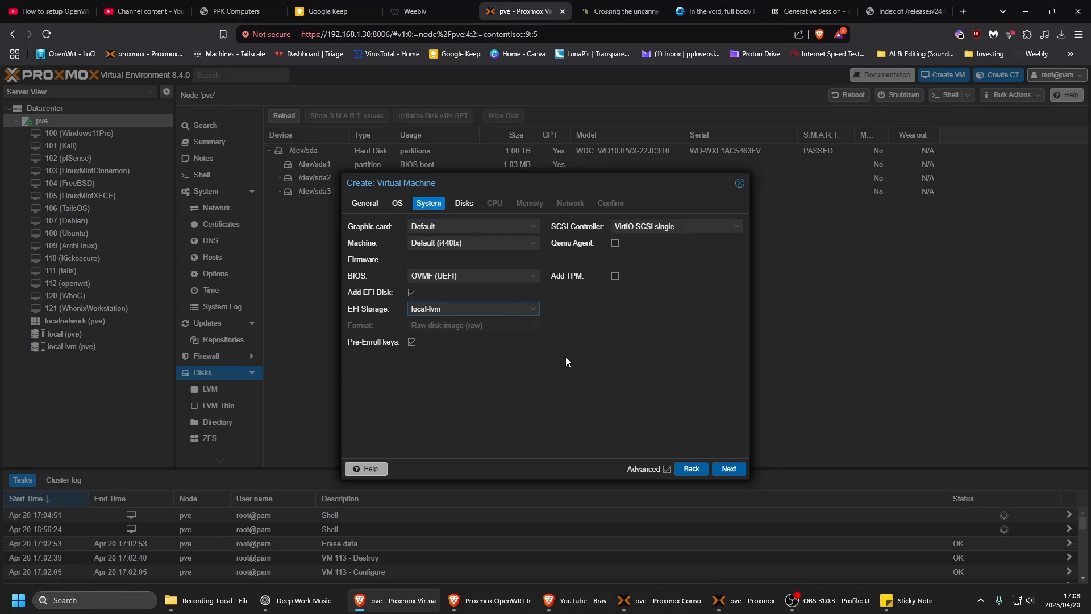
{"action": "left_click", "coordinate": [729, 469]}
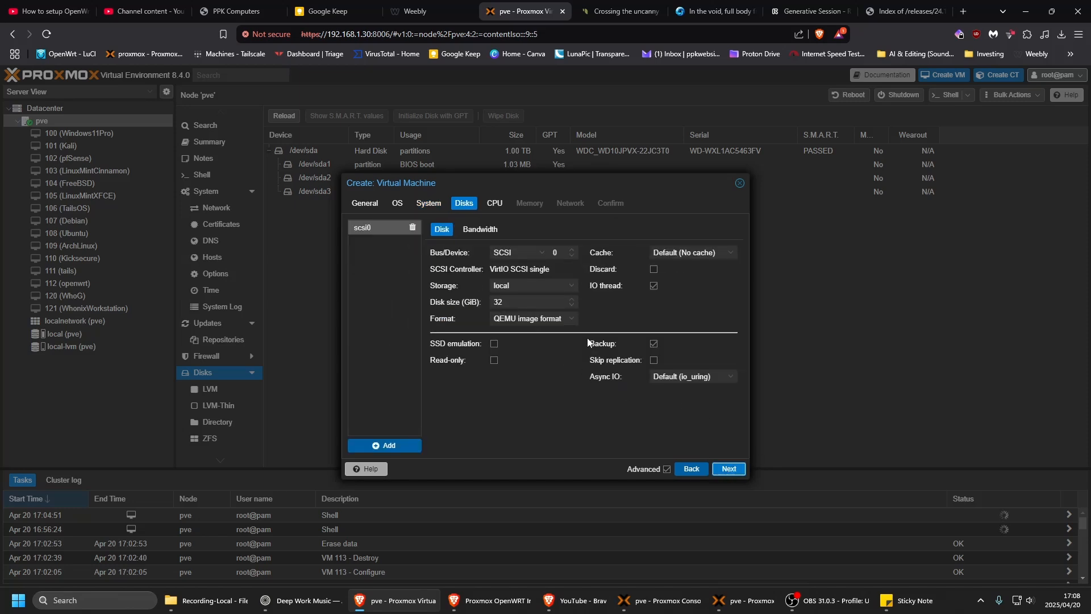
Remove the default scsi0 disk from the new VM and accept the default CPU settings.
{"action": "left_click", "coordinate": [413, 227]}
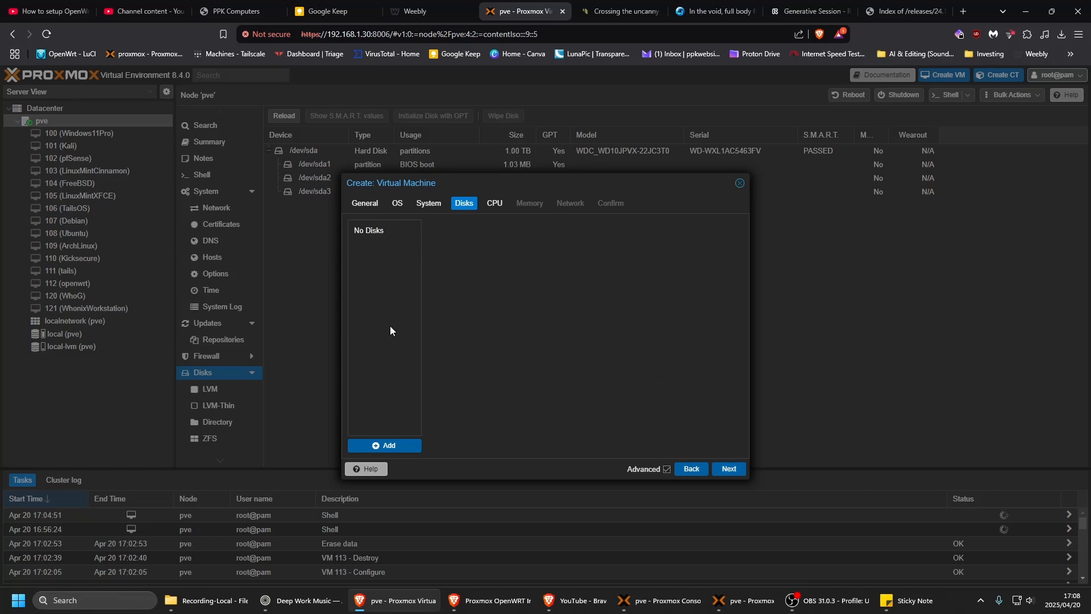
{"action": "left_click", "coordinate": [729, 469]}
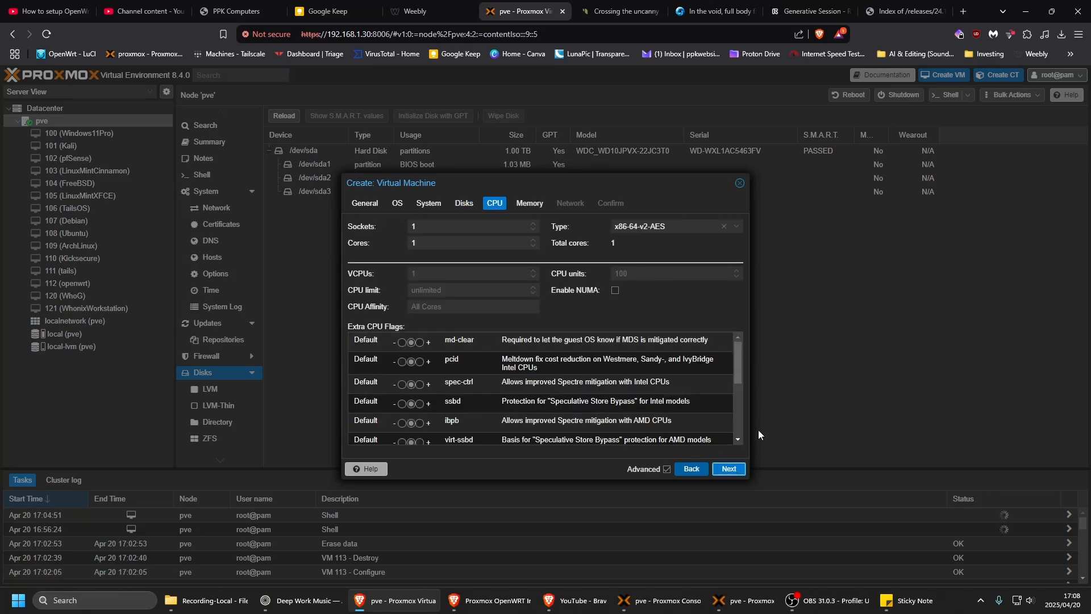
{"action": "left_click", "coordinate": [730, 468]}
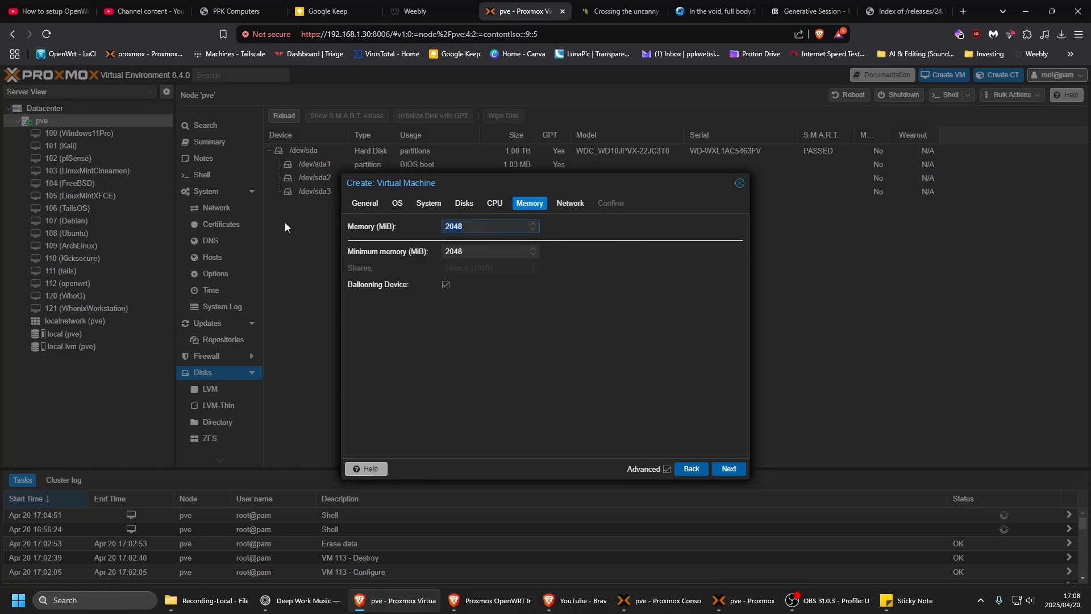
Set the VM's memory to 1024 MiB, leave the network firewall disabled on bridge vmbr0 and create the VM.
{"action": "type", "text": "1024"}
{"action": "left_click", "coordinate": [729, 468]}
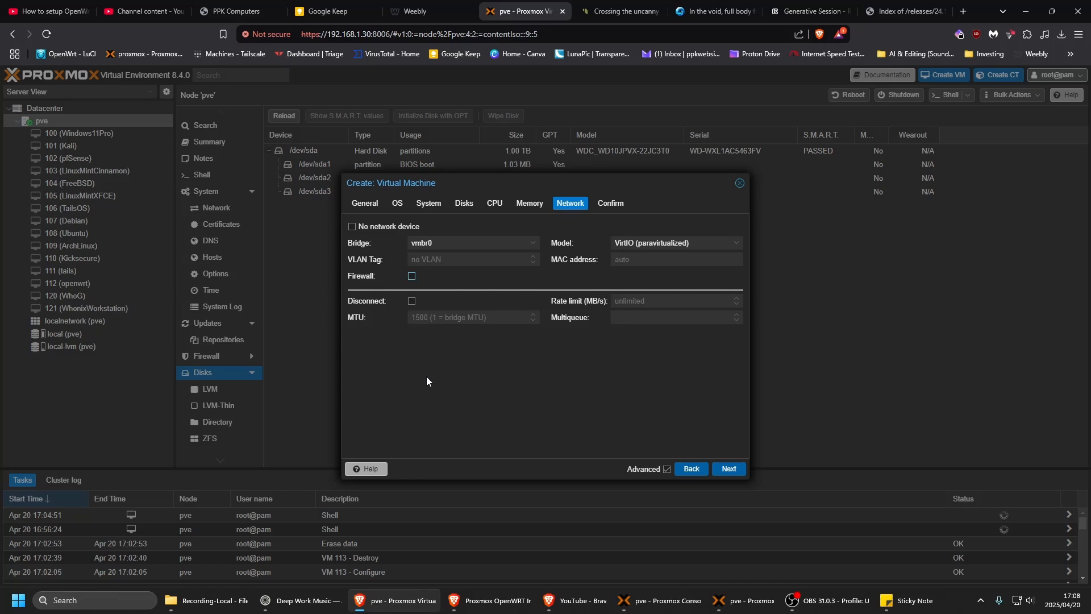
{"action": "left_click", "coordinate": [728, 469]}
{"action": "left_click", "coordinate": [728, 470]}
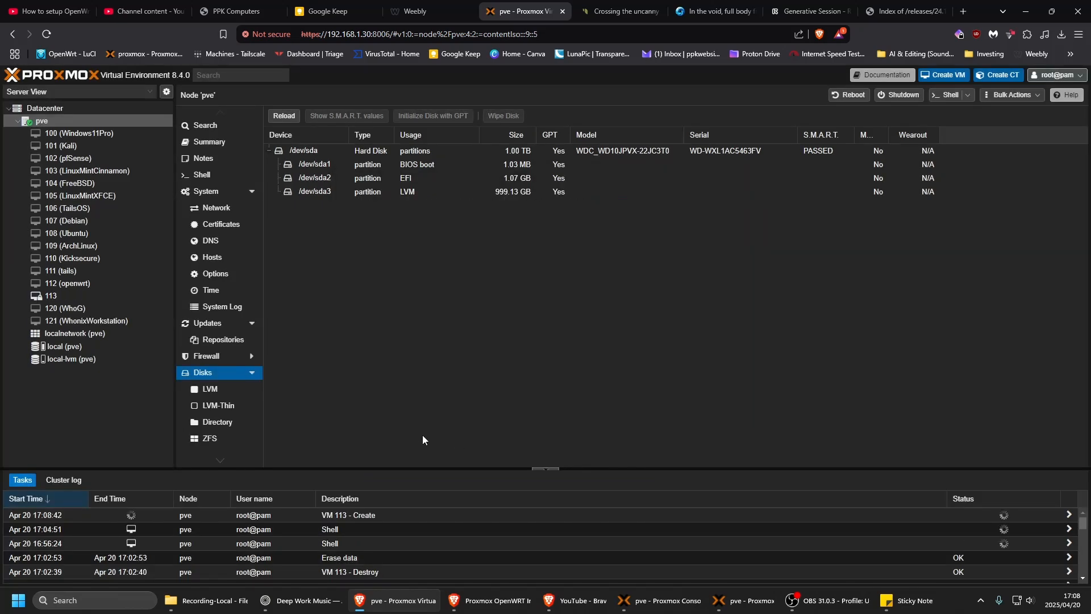
Open VM 113 (openwrt), compare its ID with the import command in the notes and view its hardware list.
{"action": "left_click", "coordinate": [81, 296]}
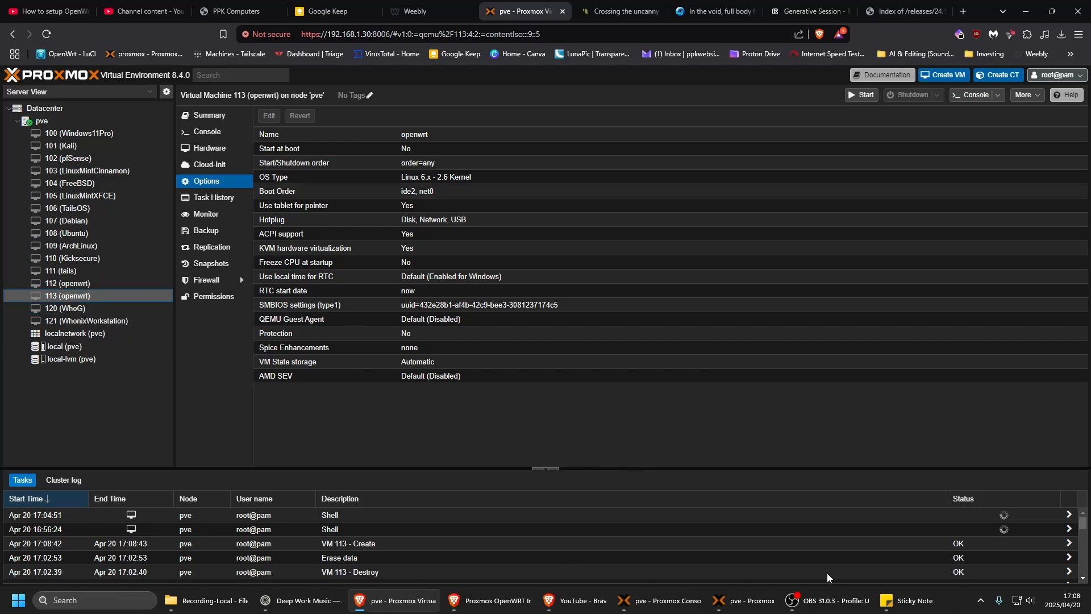
{"action": "left_click", "coordinate": [907, 600]}
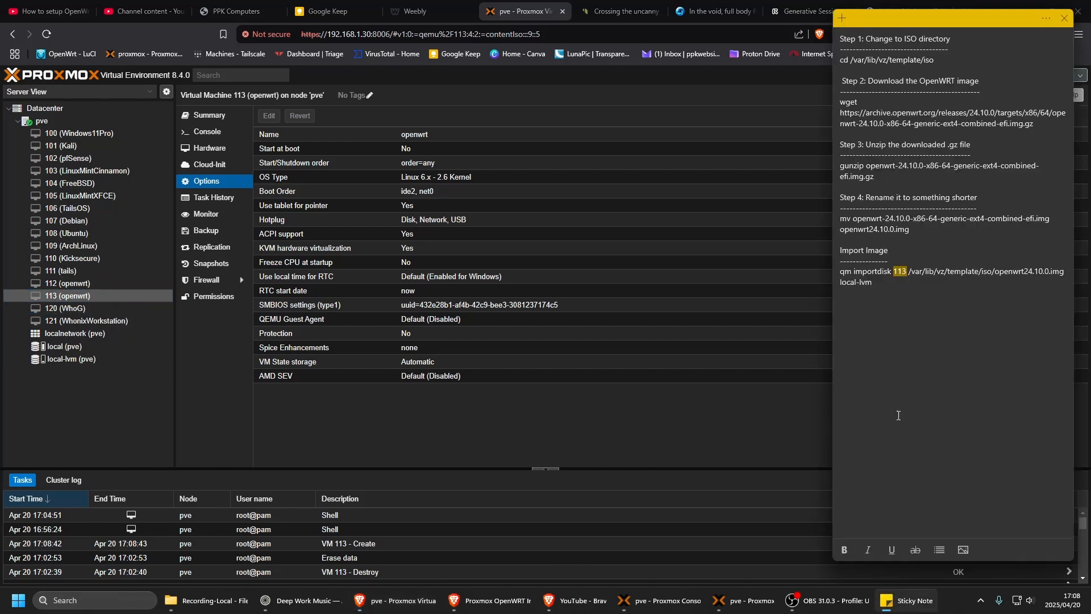
{"action": "left_click", "coordinate": [838, 273]}
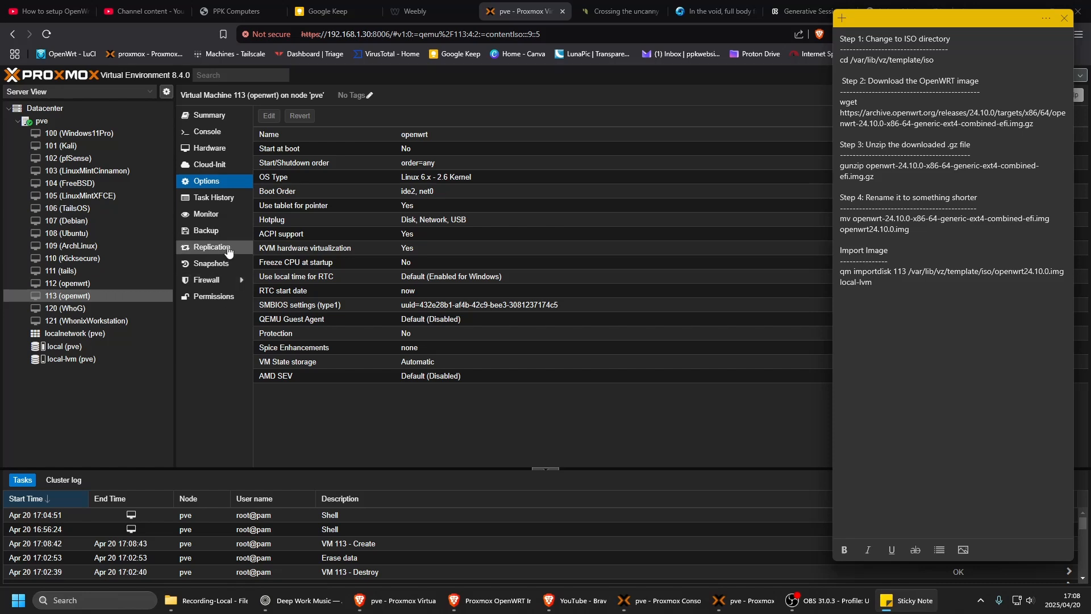
{"action": "left_click", "coordinate": [208, 148]}
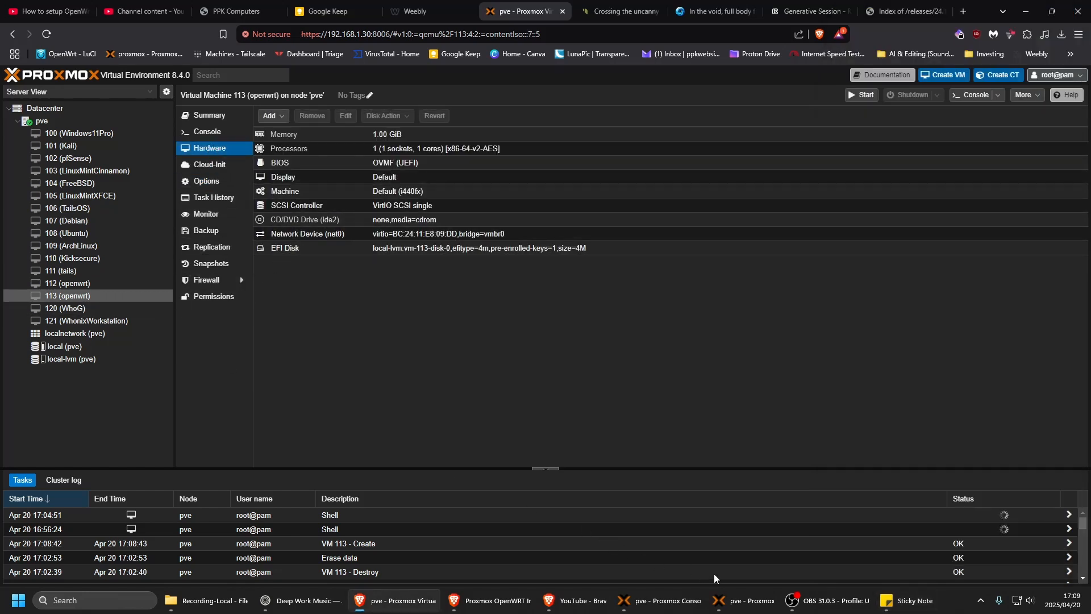
Copy the qm importdisk command from the notes and run it in the node shell to import openwrt24.10.0.img into VM 113 on local-lvm.
{"action": "left_click", "coordinate": [907, 600]}
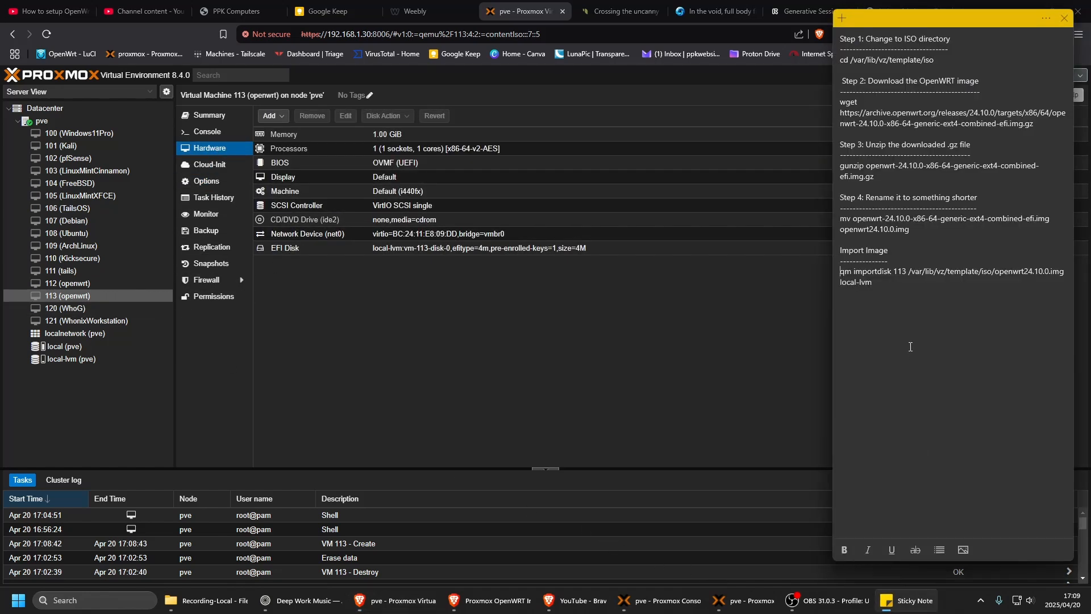
{"action": "triple_click", "coordinate": [842, 272]}
{"action": "right_click", "coordinate": [862, 283]}
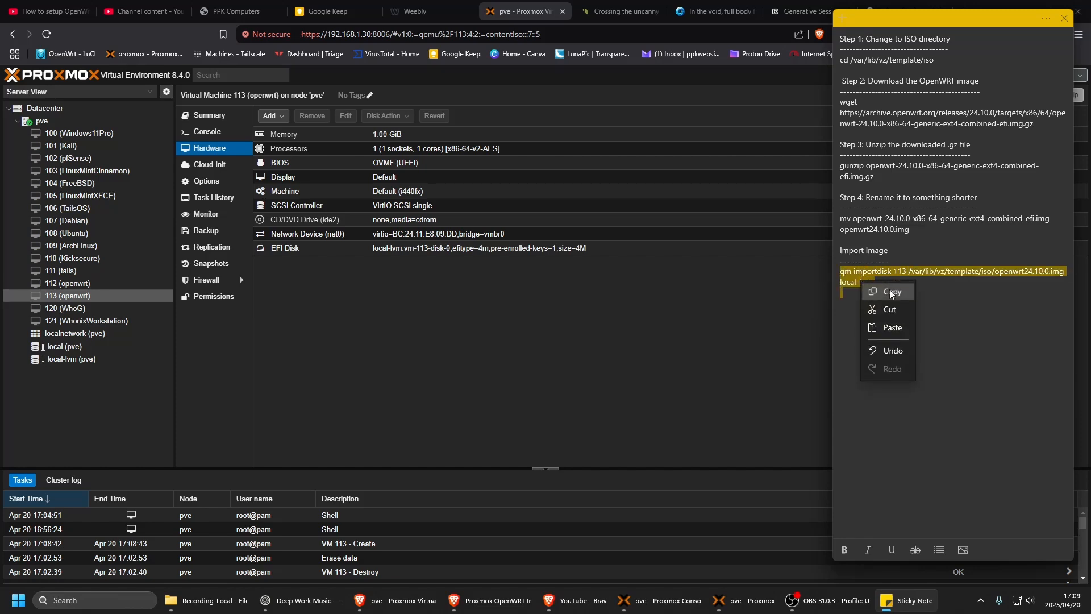
{"action": "left_click", "coordinate": [891, 291]}
{"action": "left_click", "coordinate": [744, 600]}
{"action": "right_click", "coordinate": [310, 412]}
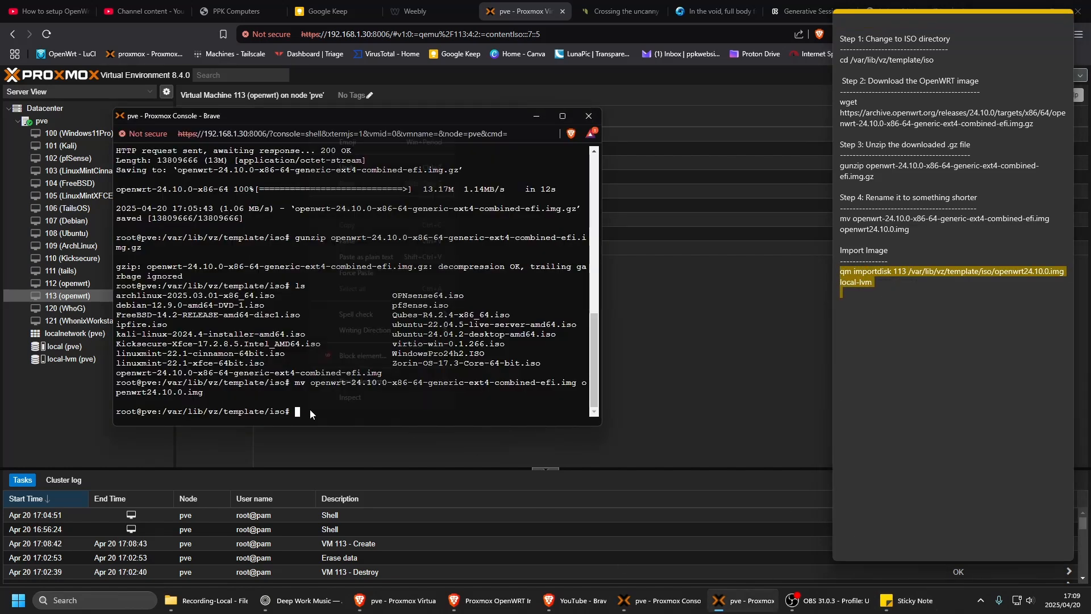
{"action": "left_click", "coordinate": [349, 245]}
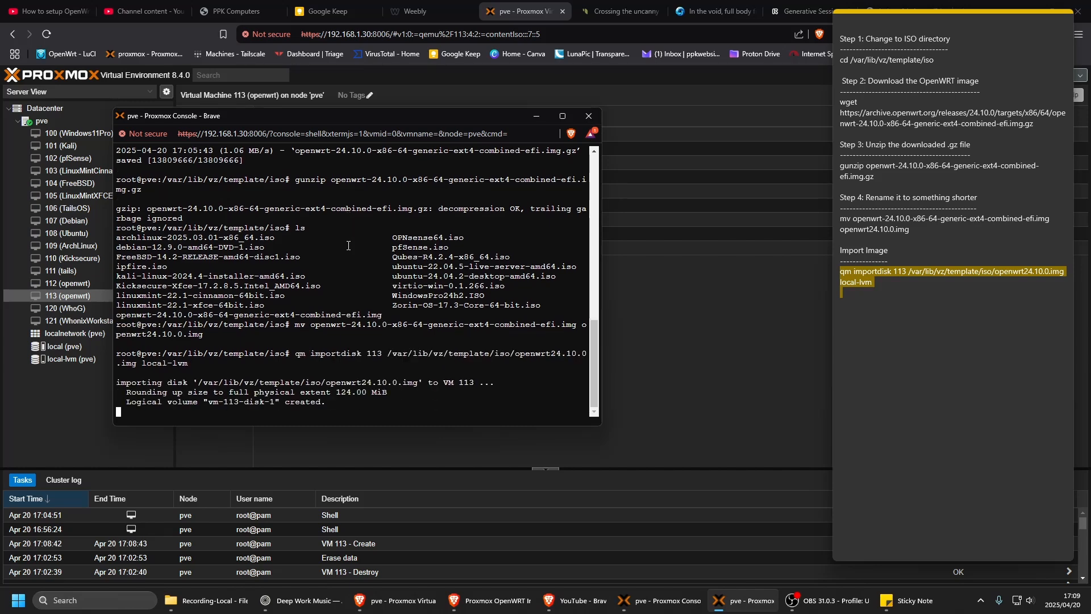
Close the node shell window with the finished disk import and return to VM 113's hardware list.
{"action": "left_click", "coordinate": [660, 601]}
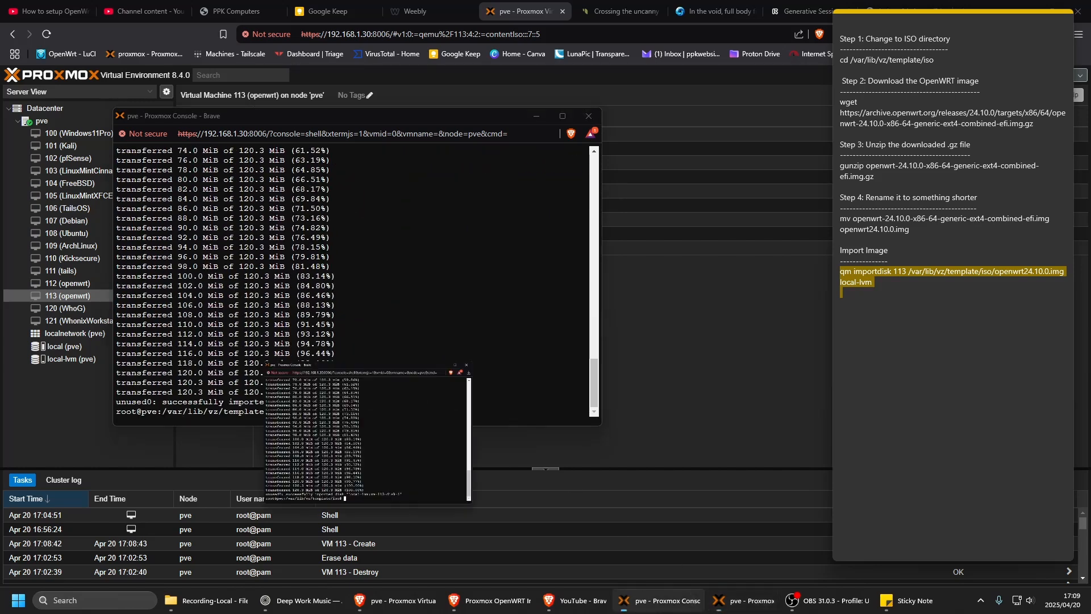
{"action": "left_click", "coordinate": [513, 143]}
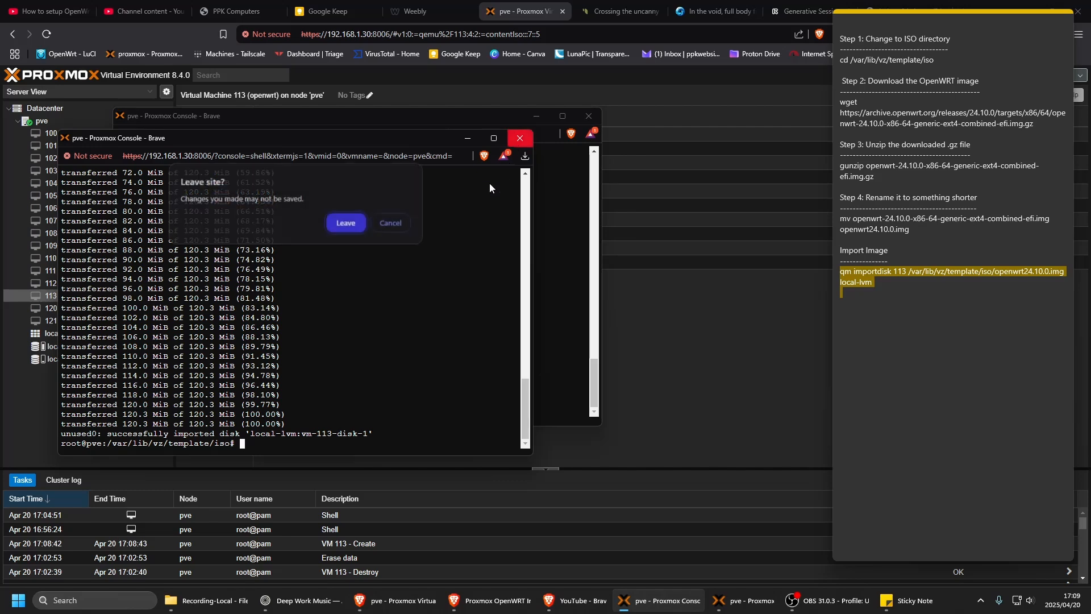
{"action": "left_click", "coordinate": [344, 225]}
{"action": "left_click_drag", "start_coordinate": [422, 118], "coordinate": [407, 100]}
{"action": "left_click", "coordinate": [406, 409]}
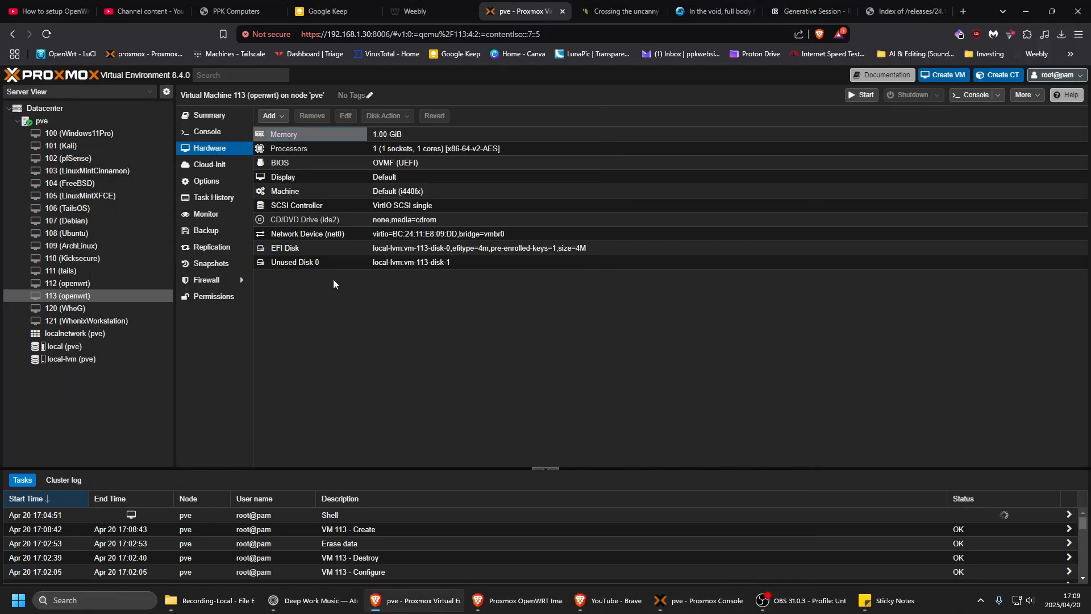
Attach Unused Disk 0 to VM 113 as SCSI device 0 with the default options and select the attached disk.
{"action": "left_click", "coordinate": [301, 264]}
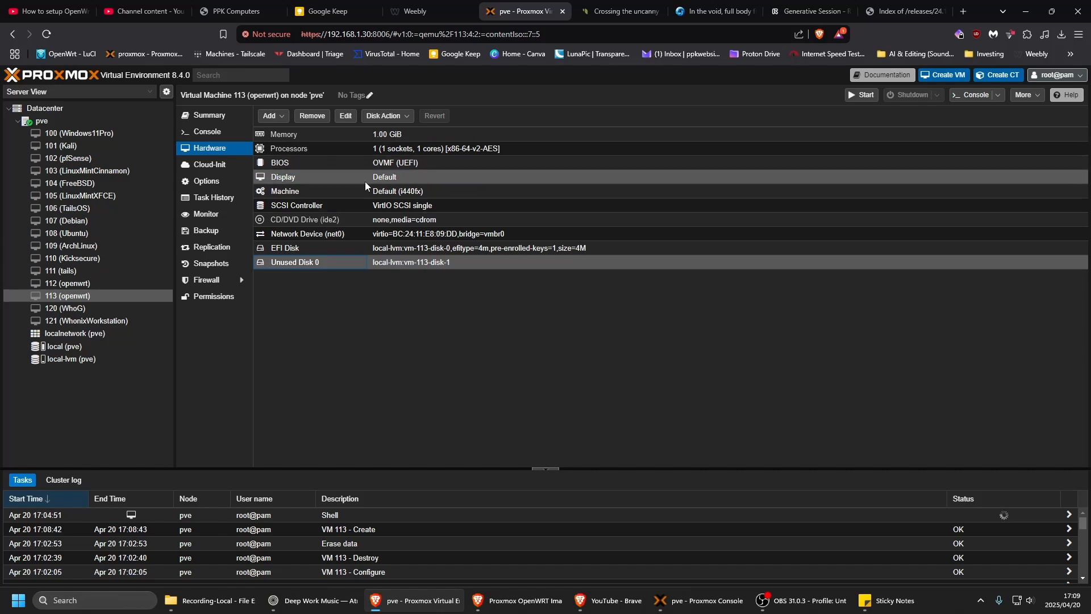
{"action": "double_click", "coordinate": [302, 264]}
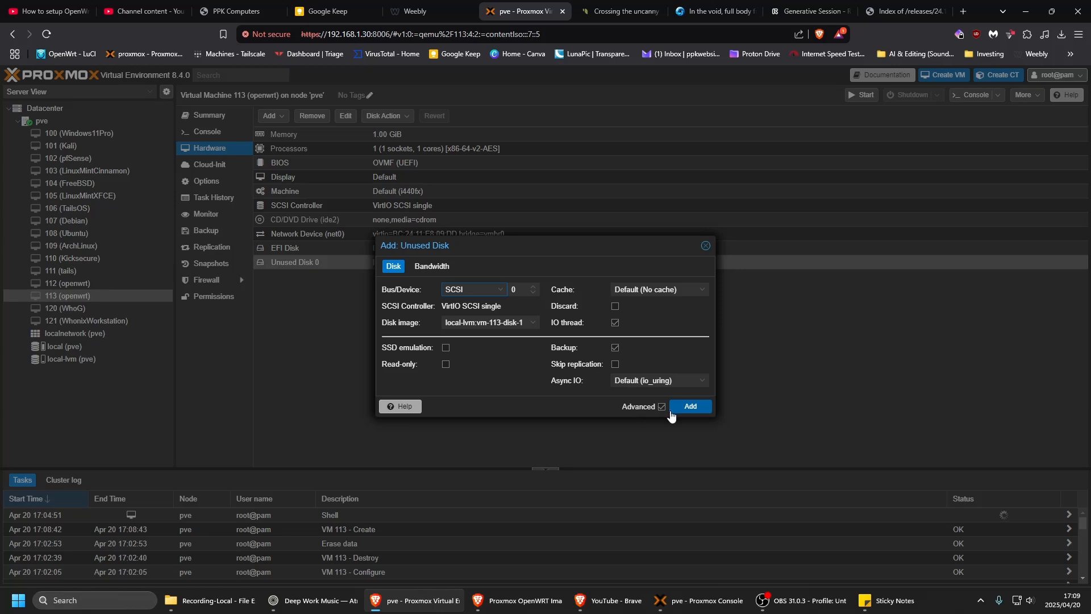
{"action": "left_click", "coordinate": [689, 406]}
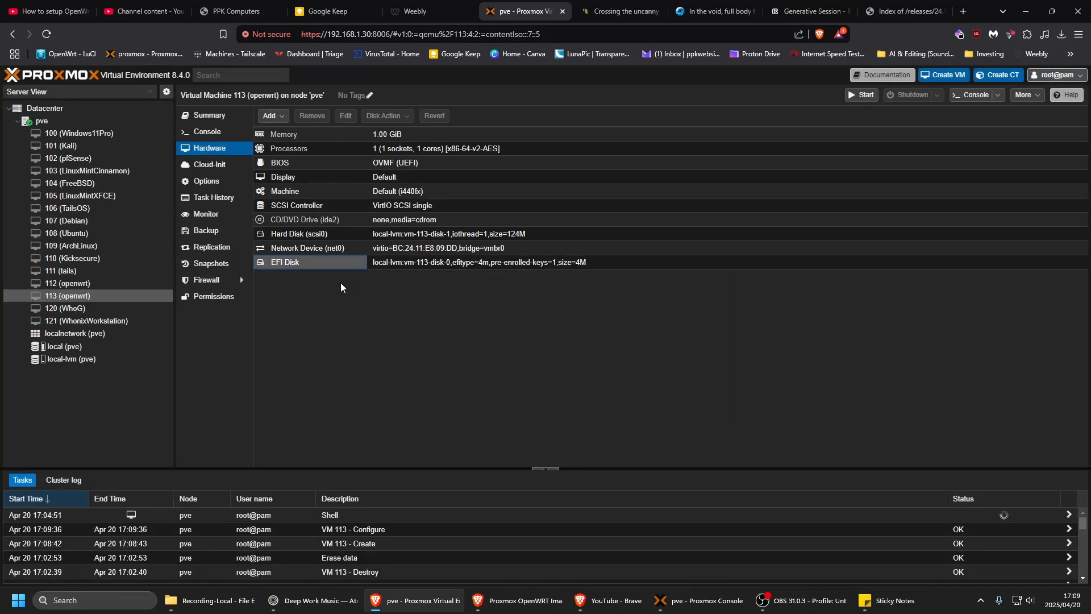
{"action": "left_click", "coordinate": [299, 237]}
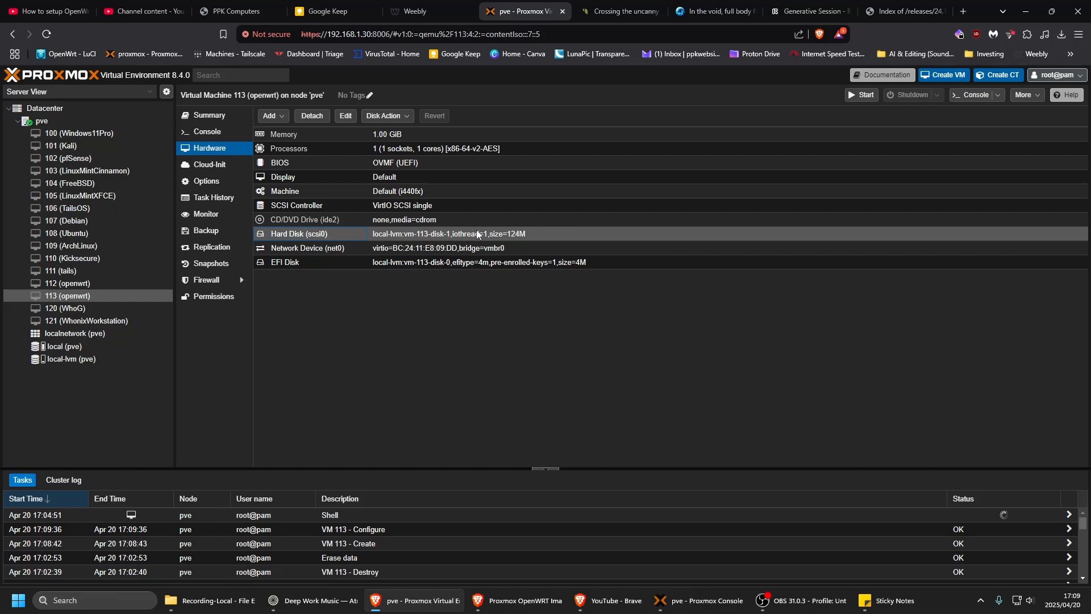
Edit VM 113's boot order: disable ide2 and net0, enable scsi0 and move it to first place.
{"action": "left_click", "coordinate": [207, 181]}
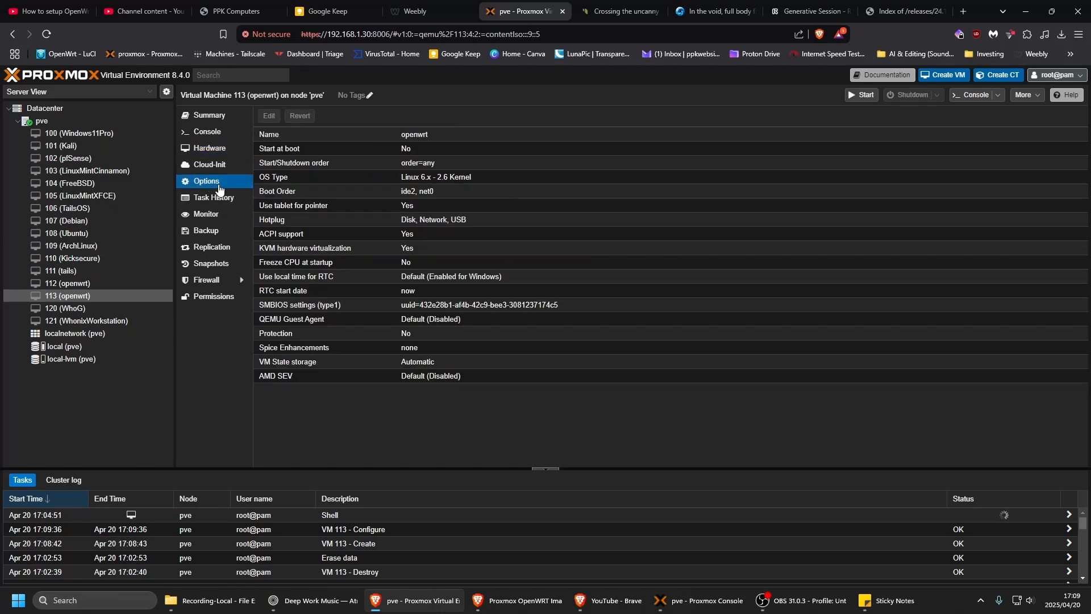
{"action": "double_click", "coordinate": [289, 192]}
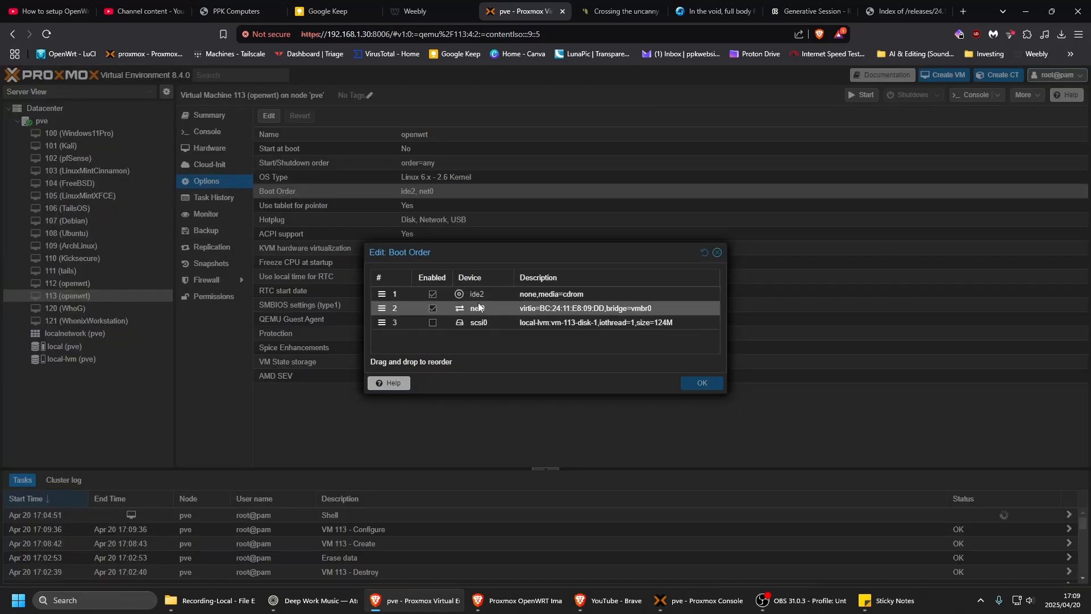
{"action": "left_click", "coordinate": [432, 295]}
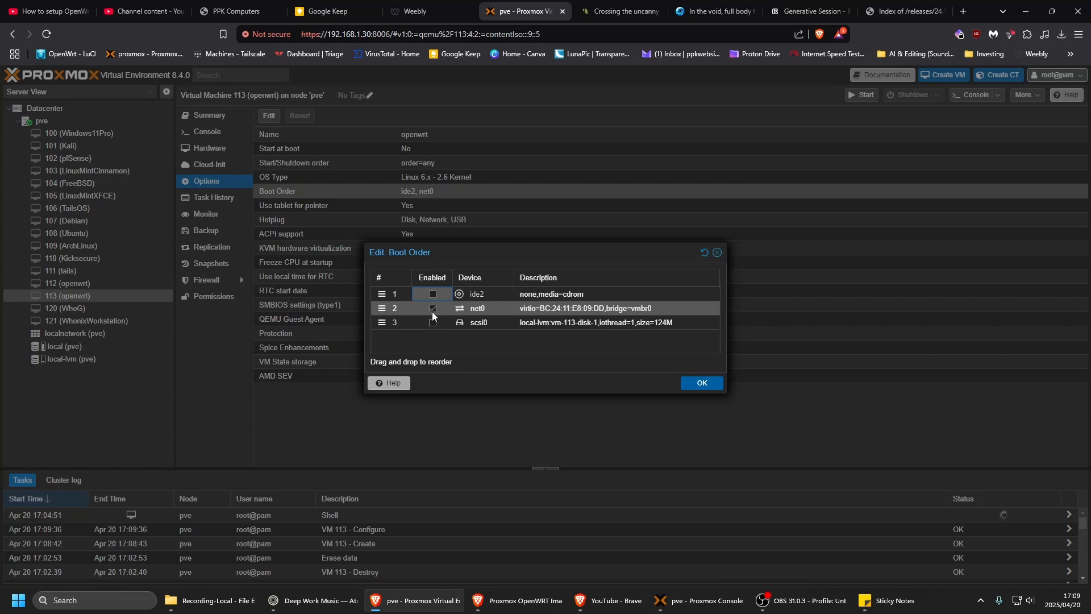
{"action": "left_click", "coordinate": [432, 309]}
{"action": "left_click", "coordinate": [433, 322]}
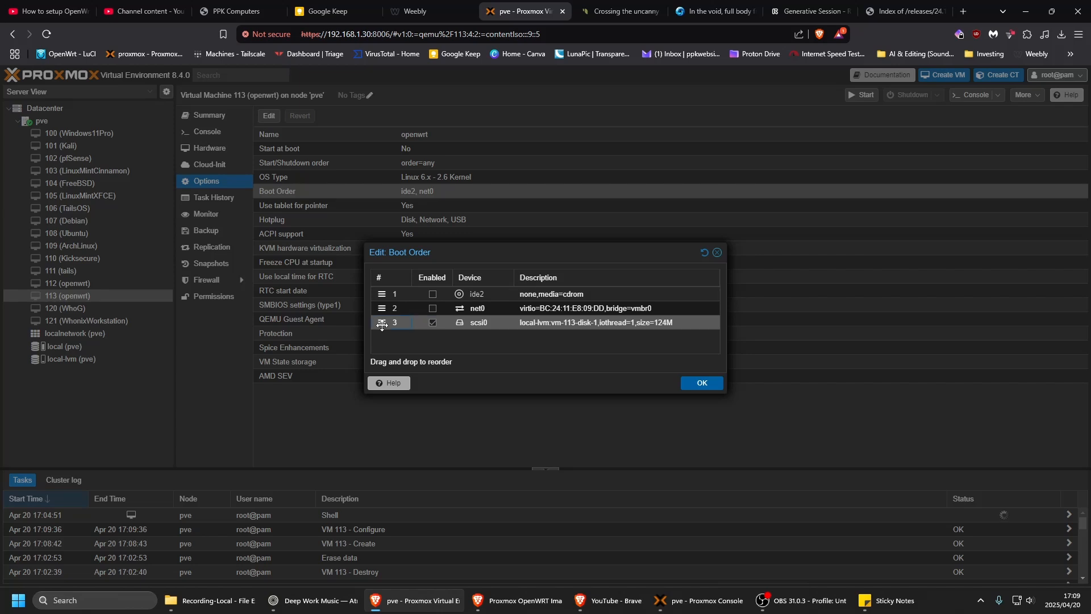
{"action": "left_click_drag", "start_coordinate": [382, 324], "coordinate": [394, 293]}
{"action": "left_click", "coordinate": [702, 383]}
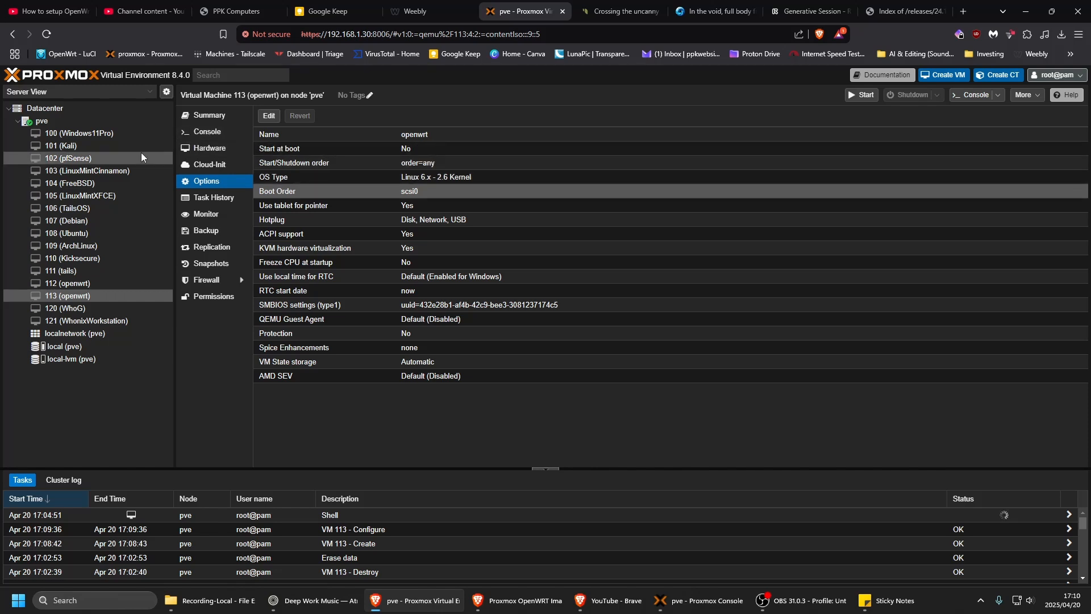
Open the pve node's network configuration and examine the address, gateway and port settings of bridges vmbr0 and vmbr1.
{"action": "left_click", "coordinate": [102, 121]}
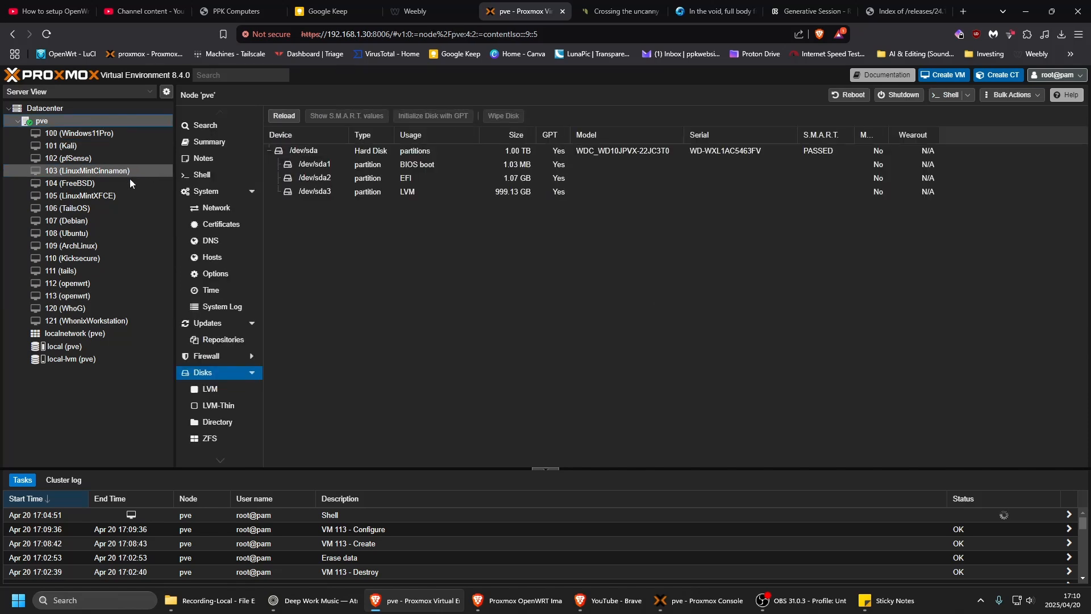
{"action": "left_click", "coordinate": [216, 209]}
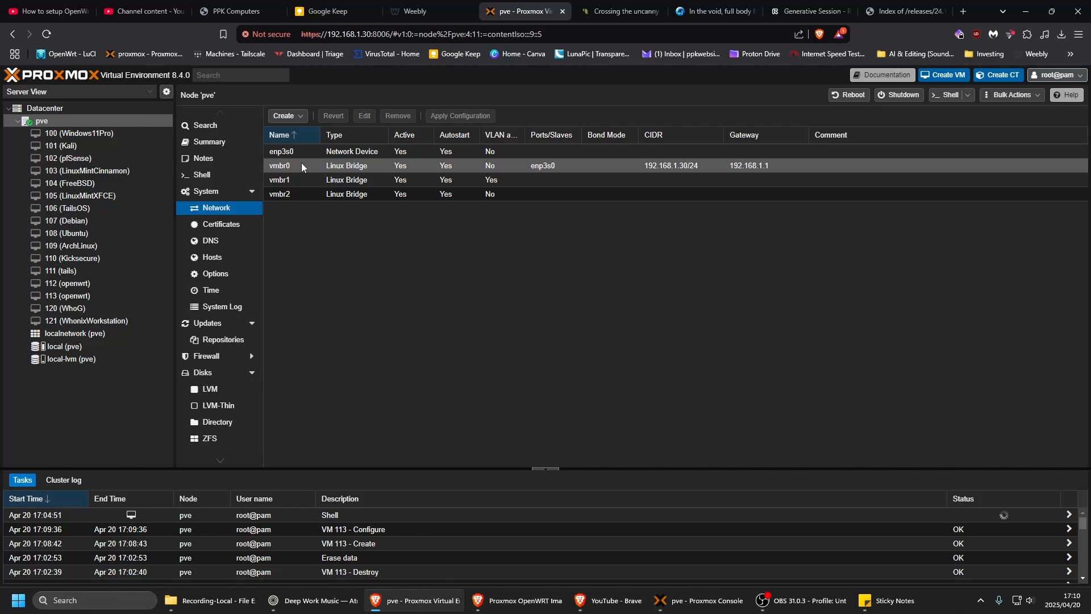
{"action": "left_click", "coordinate": [300, 118]}
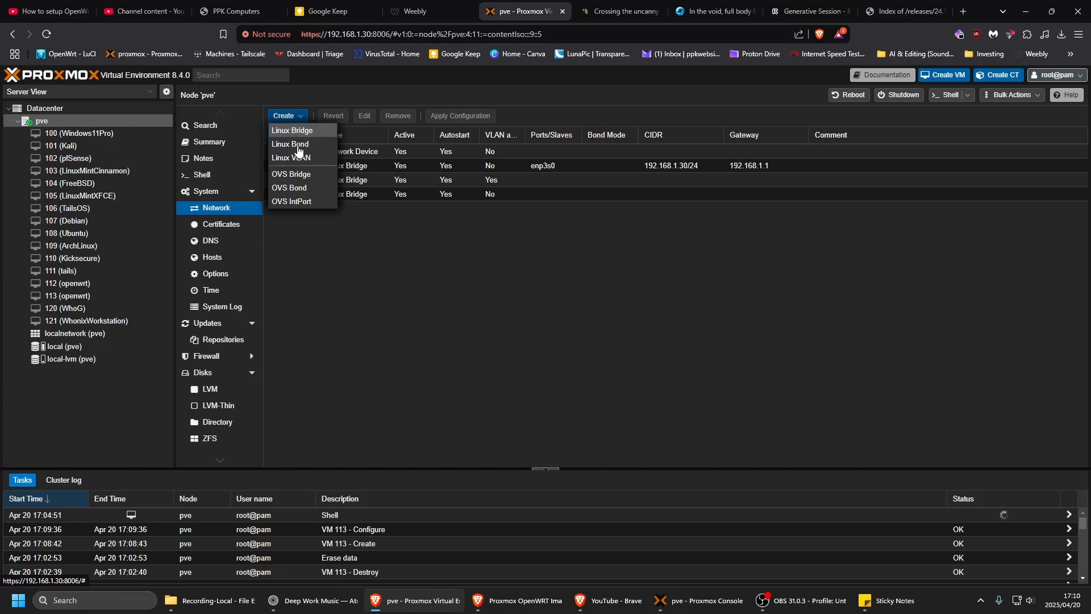
{"action": "left_click", "coordinate": [296, 264]}
{"action": "double_click", "coordinate": [287, 165]}
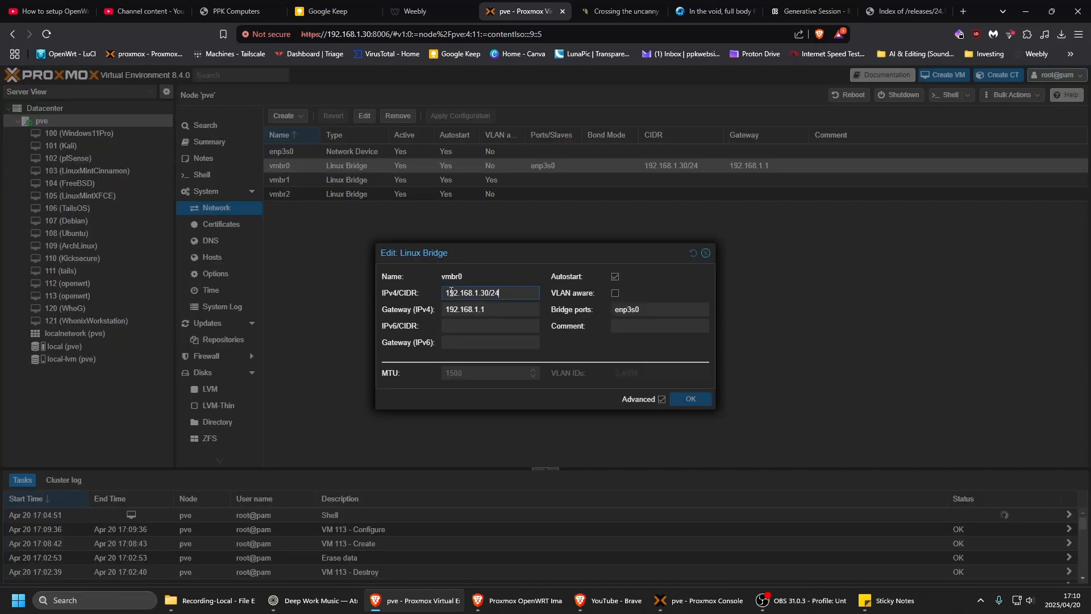
{"action": "left_click_drag", "start_coordinate": [447, 292], "coordinate": [555, 294]}
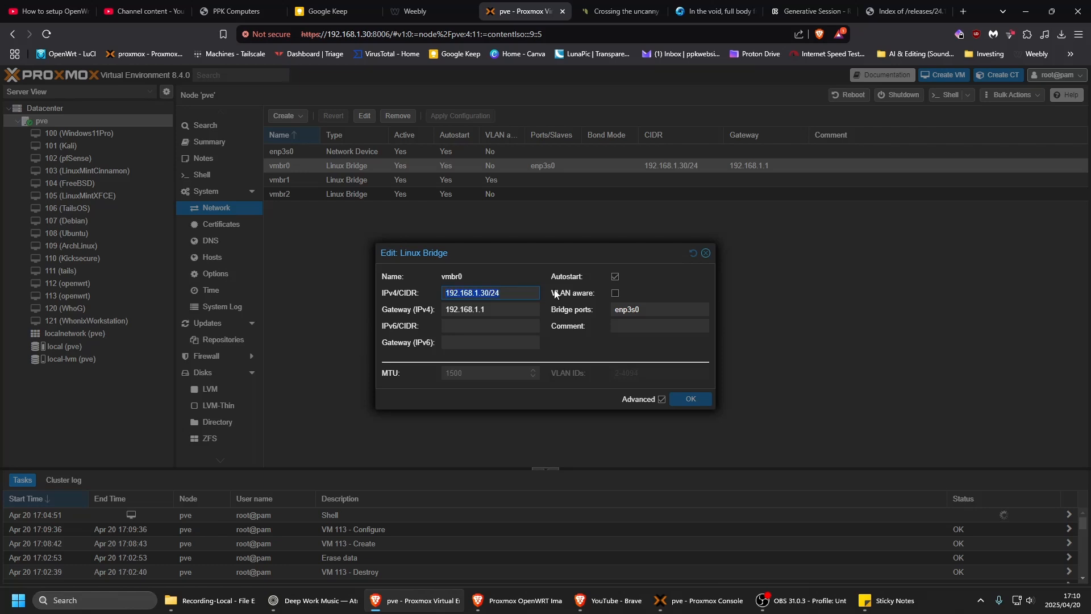
{"action": "left_click", "coordinate": [492, 310]}
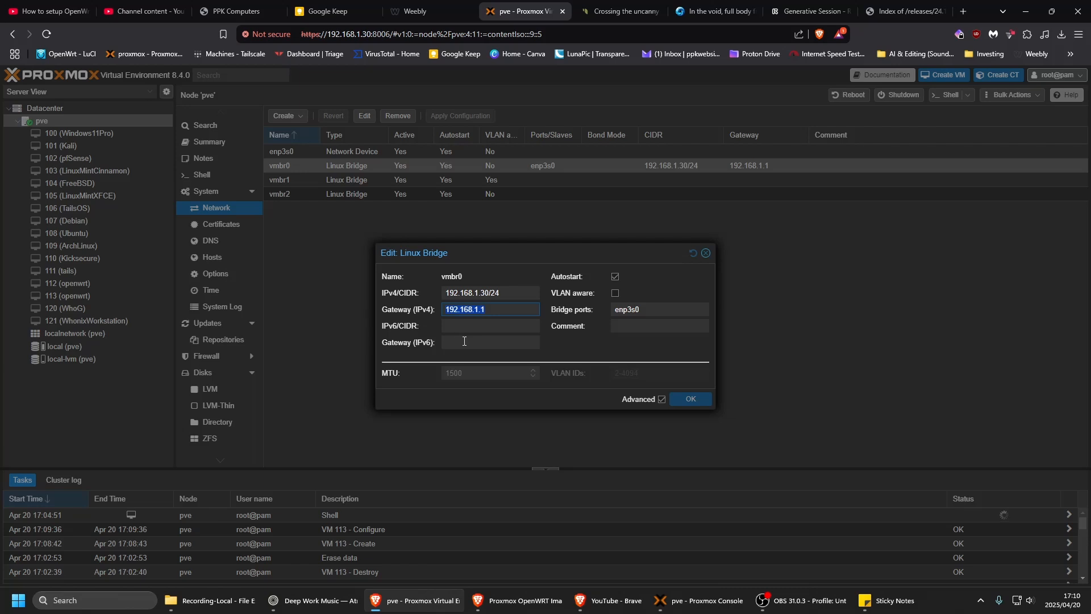
{"action": "left_click_drag", "start_coordinate": [513, 254], "coordinate": [506, 253]}
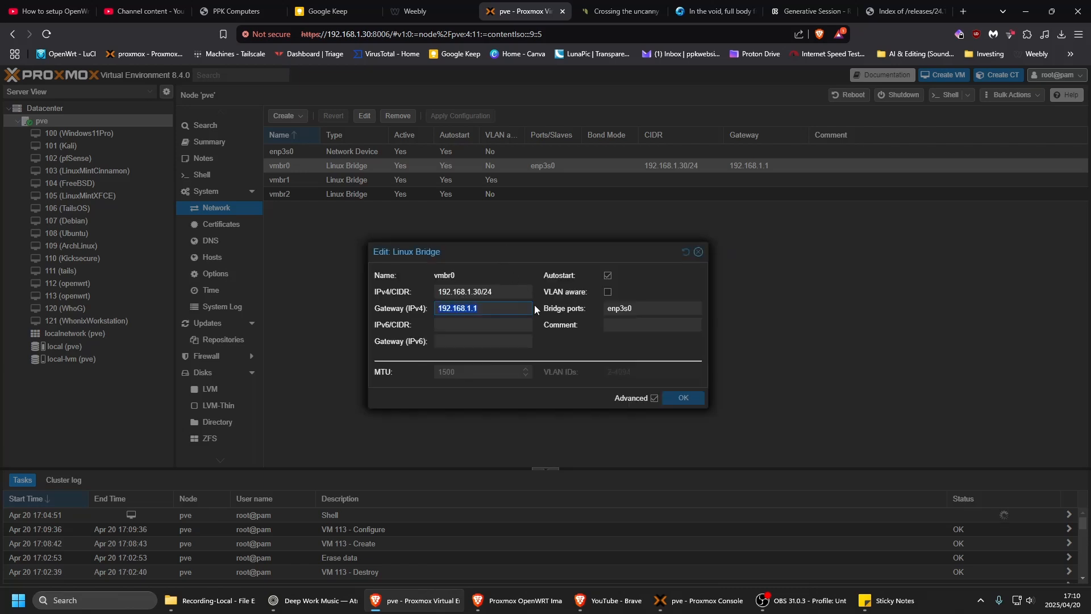
{"action": "double_click", "coordinate": [638, 309]}
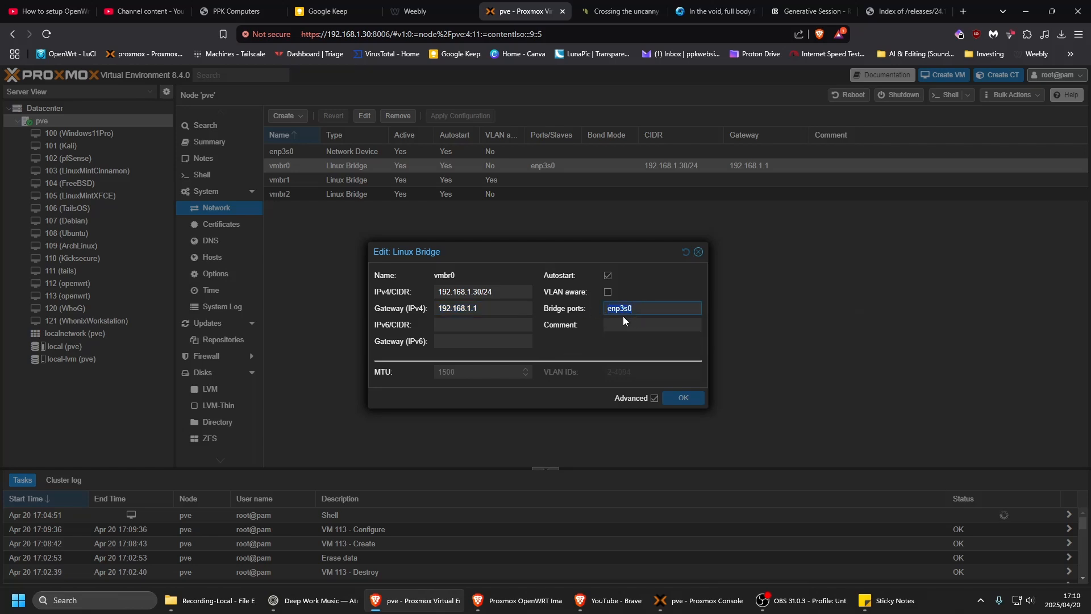
{"action": "left_click", "coordinate": [699, 252]}
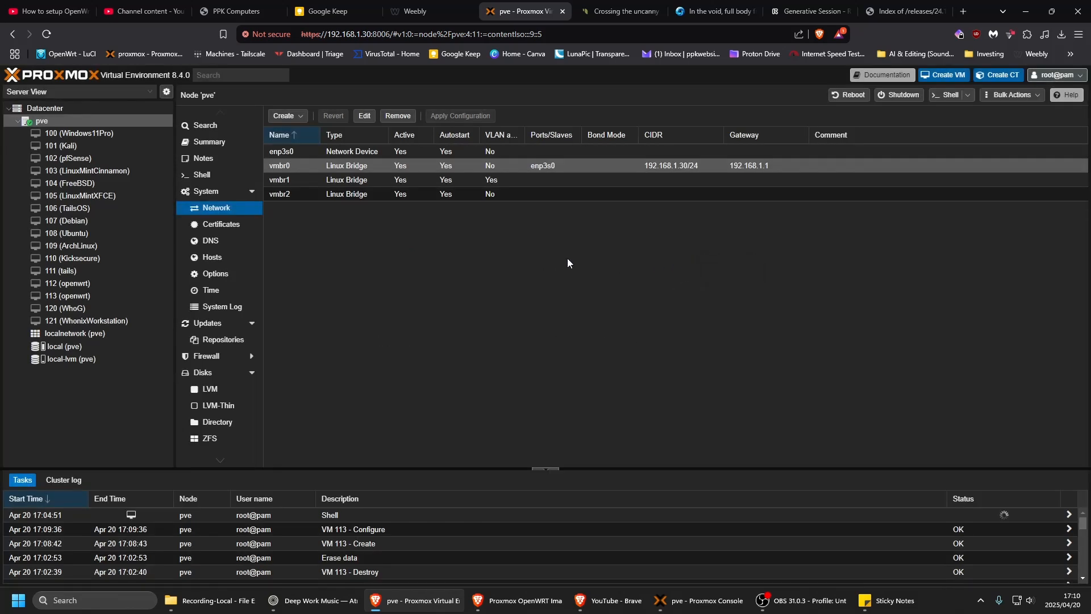
{"action": "double_click", "coordinate": [296, 180]}
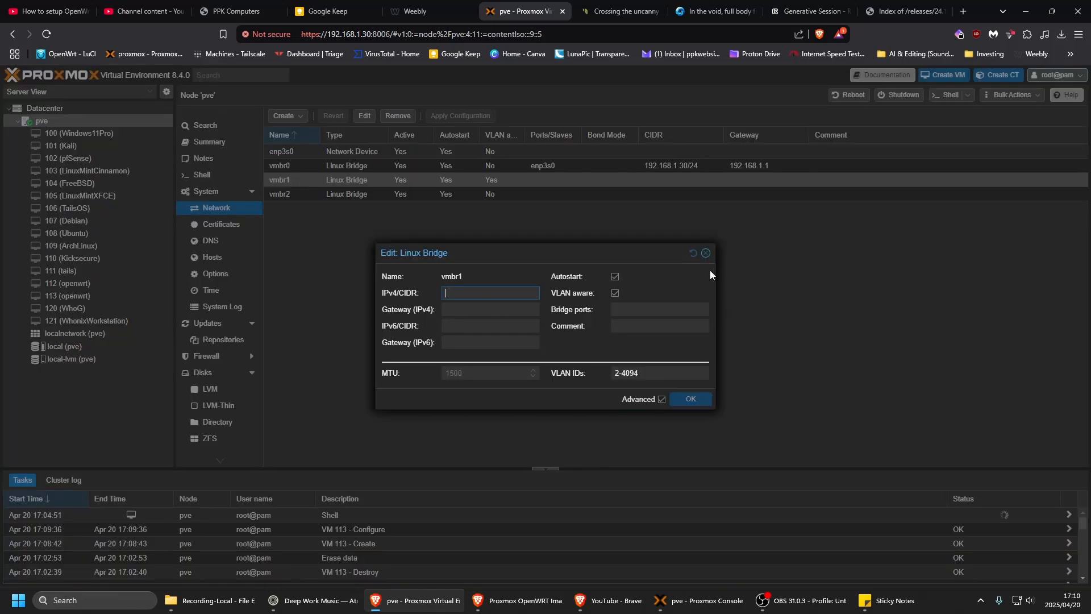
{"action": "left_click", "coordinate": [706, 253]}
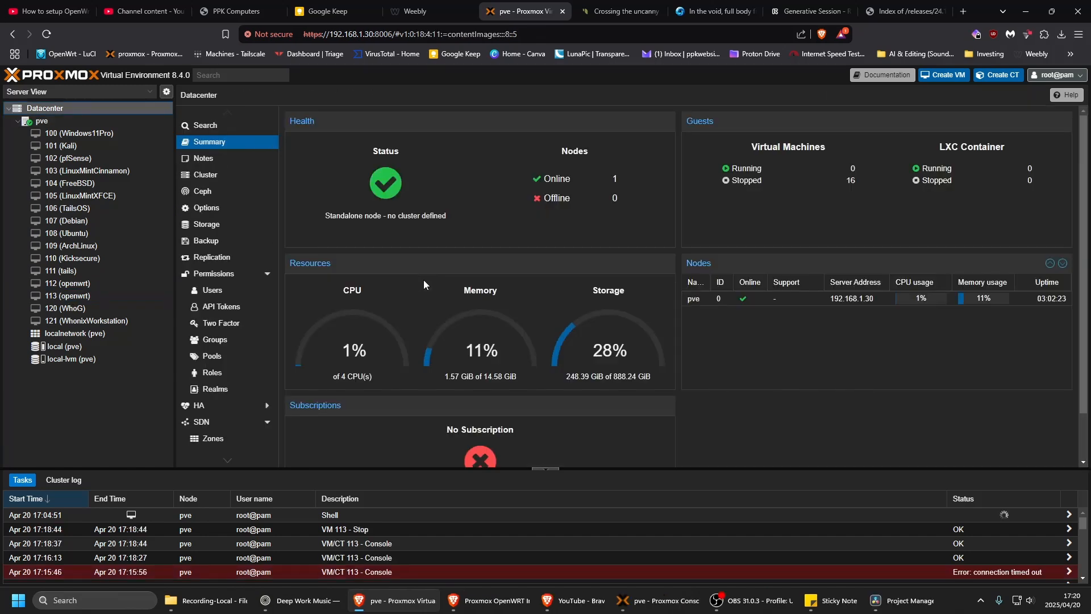
Add a second VirtIO network device to VM 113 on bridge vmbr1 with the firewall disabled.
{"action": "left_click", "coordinate": [94, 297]}
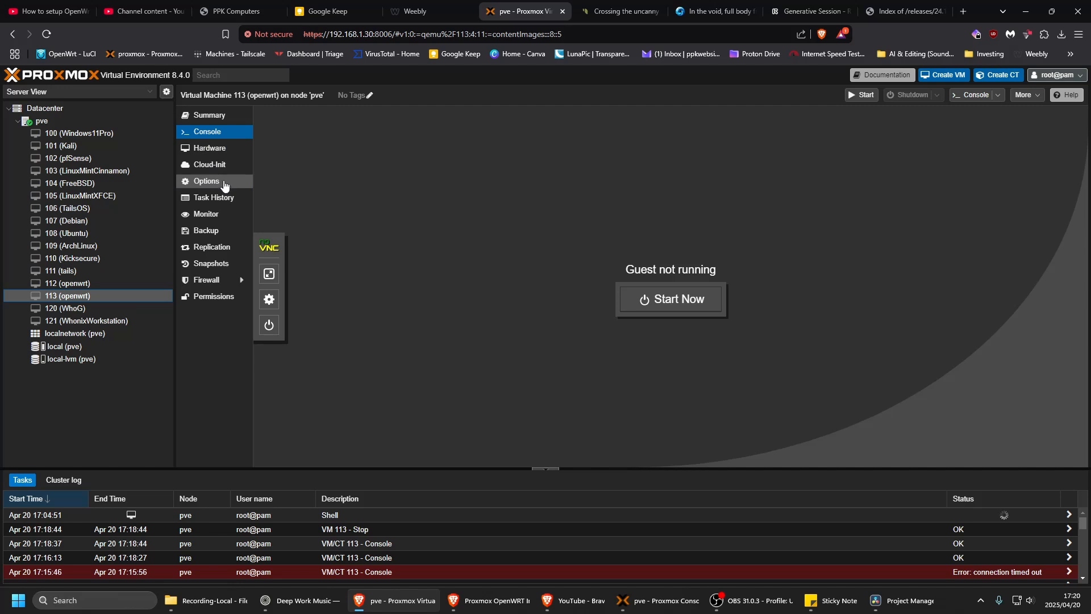
{"action": "left_click", "coordinate": [209, 148]}
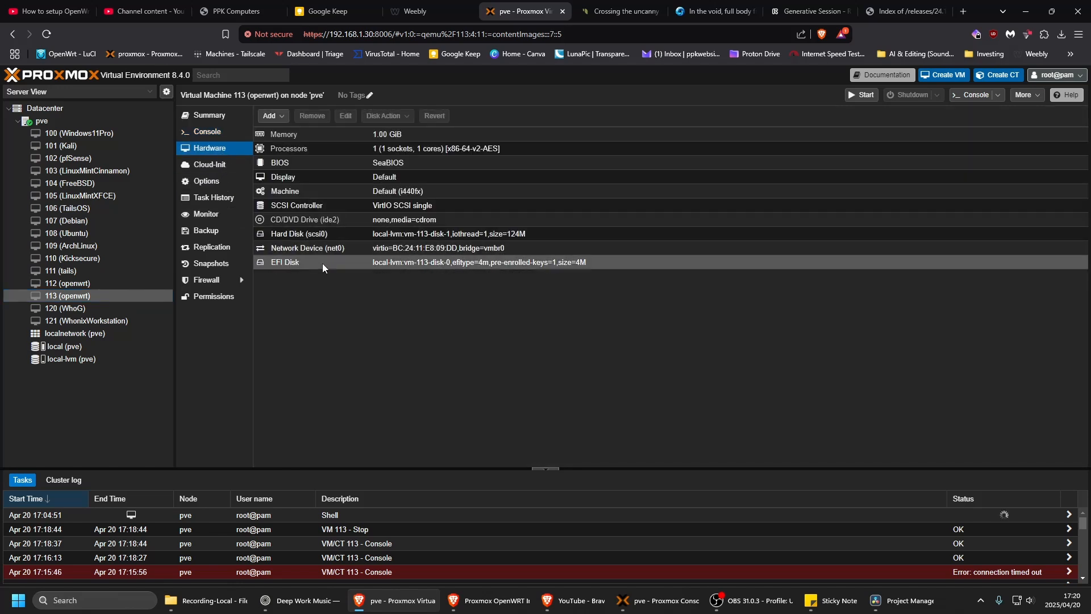
{"action": "left_click", "coordinate": [284, 118]}
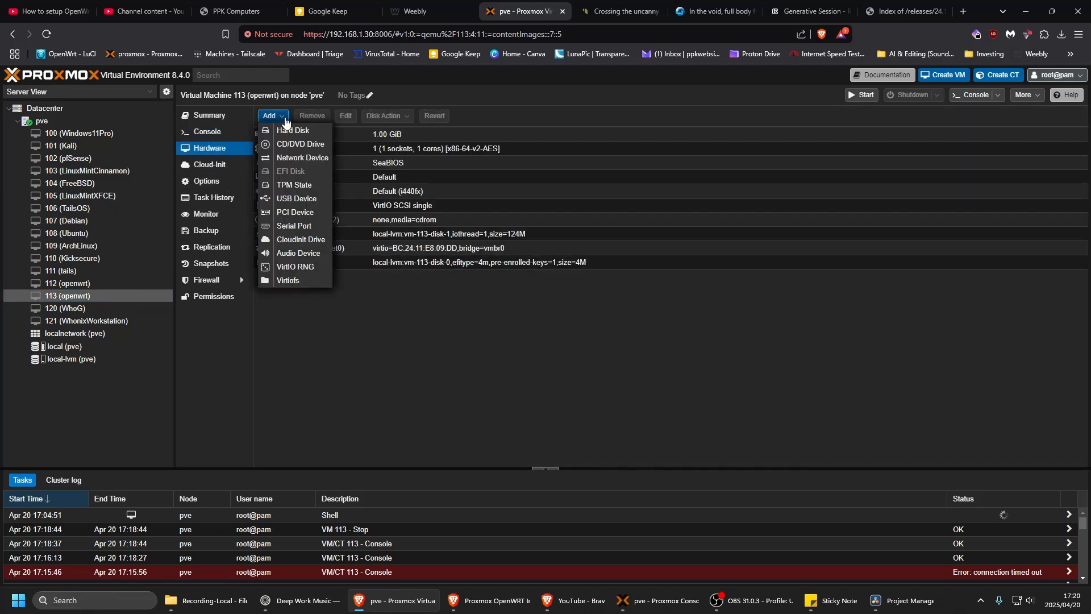
{"action": "left_click", "coordinate": [346, 357]}
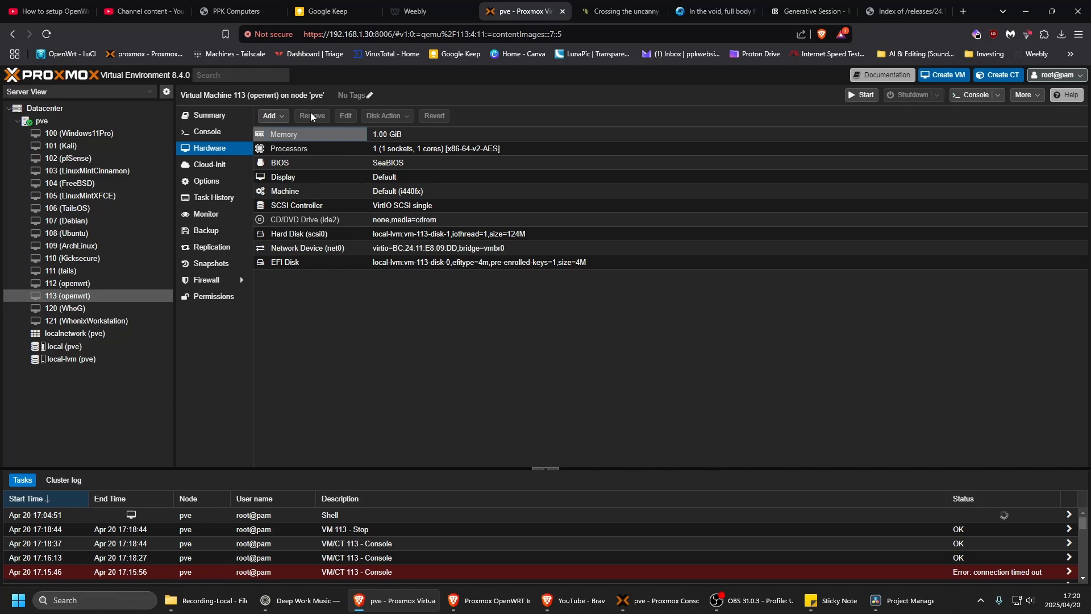
{"action": "left_click", "coordinate": [282, 118]}
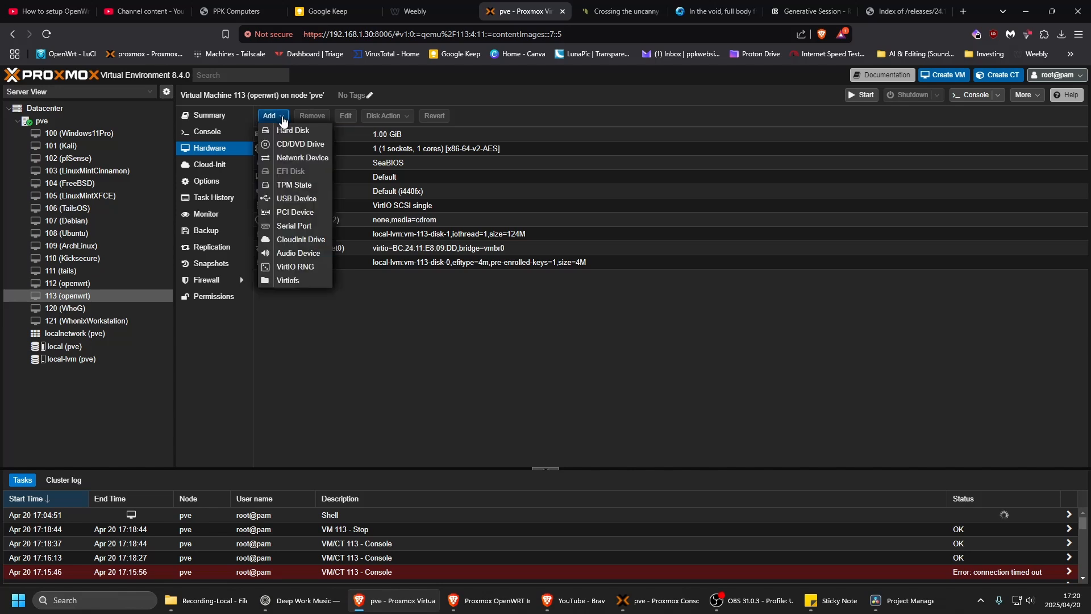
{"action": "left_click", "coordinate": [289, 159]}
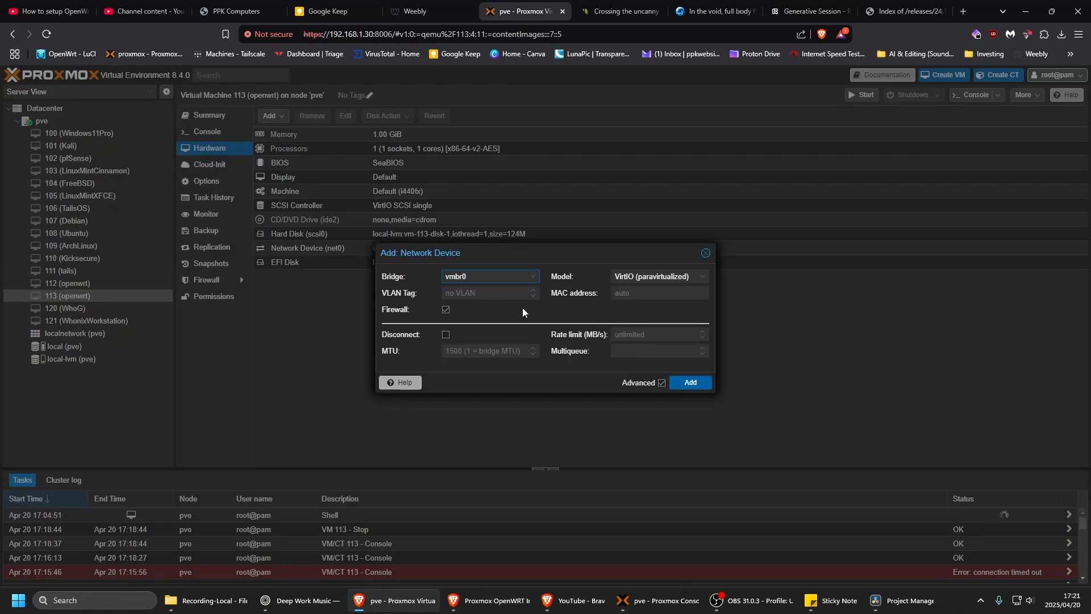
{"action": "left_click", "coordinate": [532, 277]}
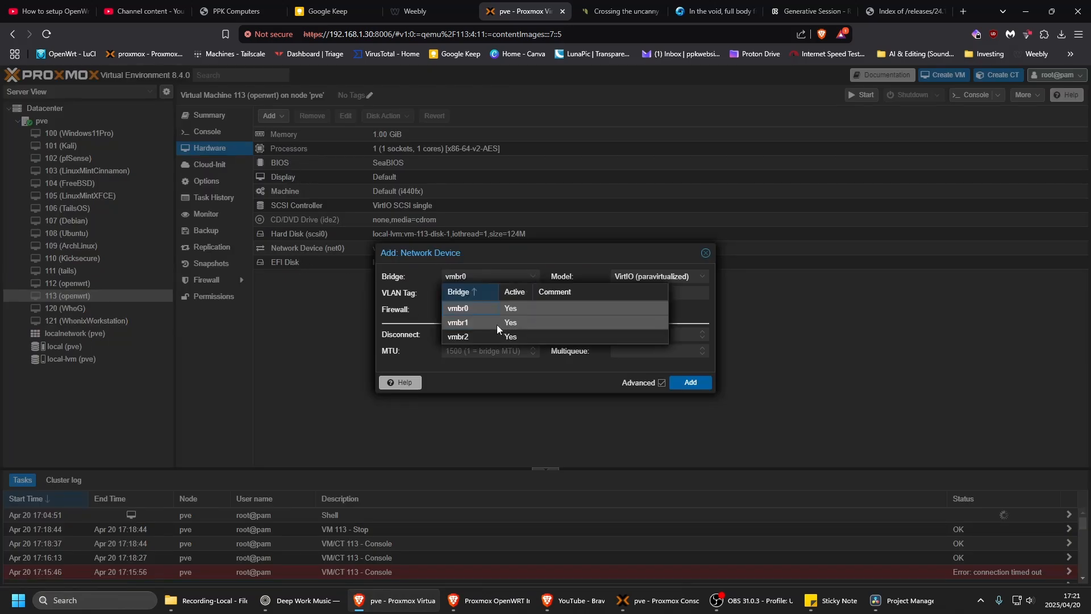
{"action": "left_click", "coordinate": [495, 323]}
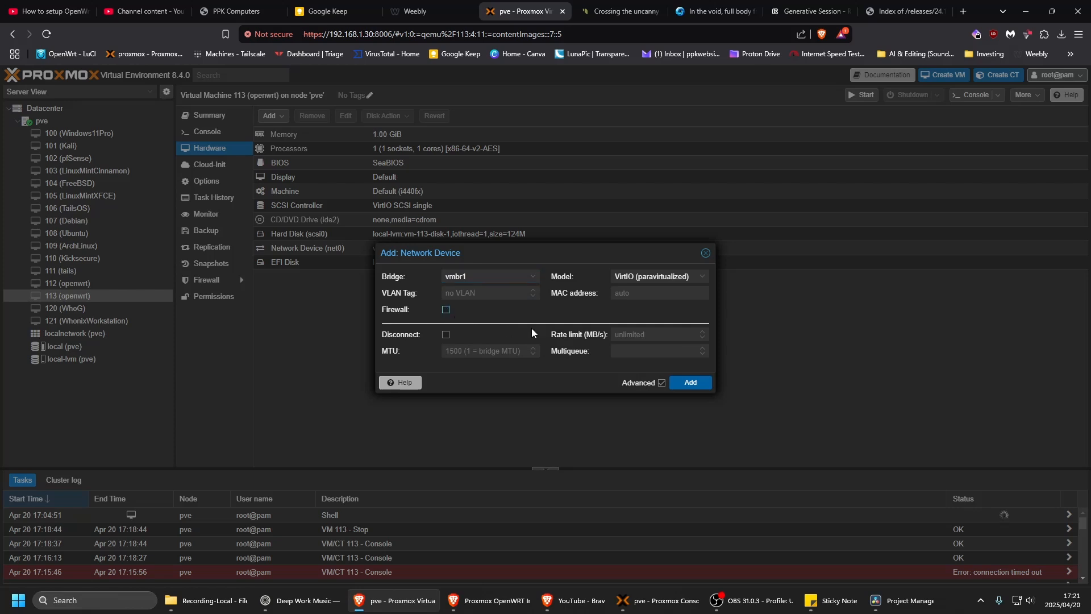
{"action": "left_click", "coordinate": [687, 383]}
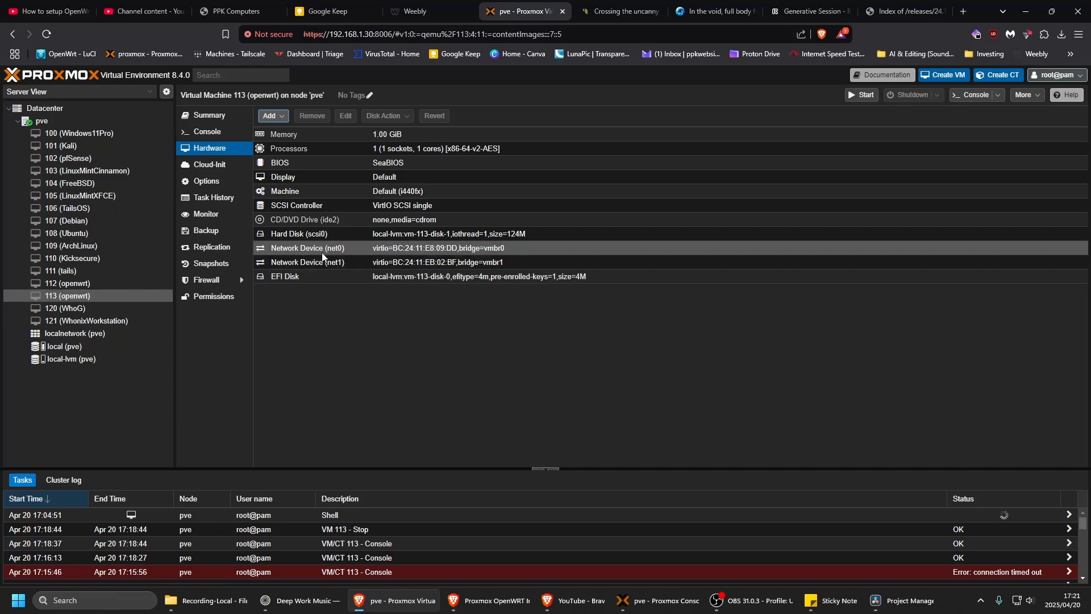
Review the settings of VM 113's network device net0, close them unchanged and select net1.
{"action": "double_click", "coordinate": [320, 249]}
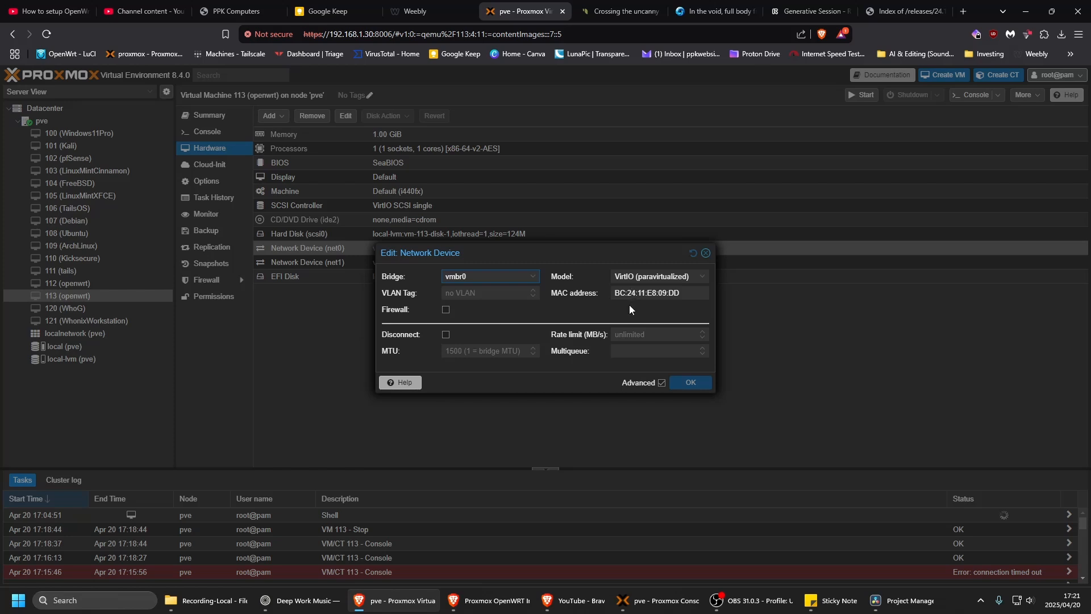
{"action": "left_click", "coordinate": [706, 253]}
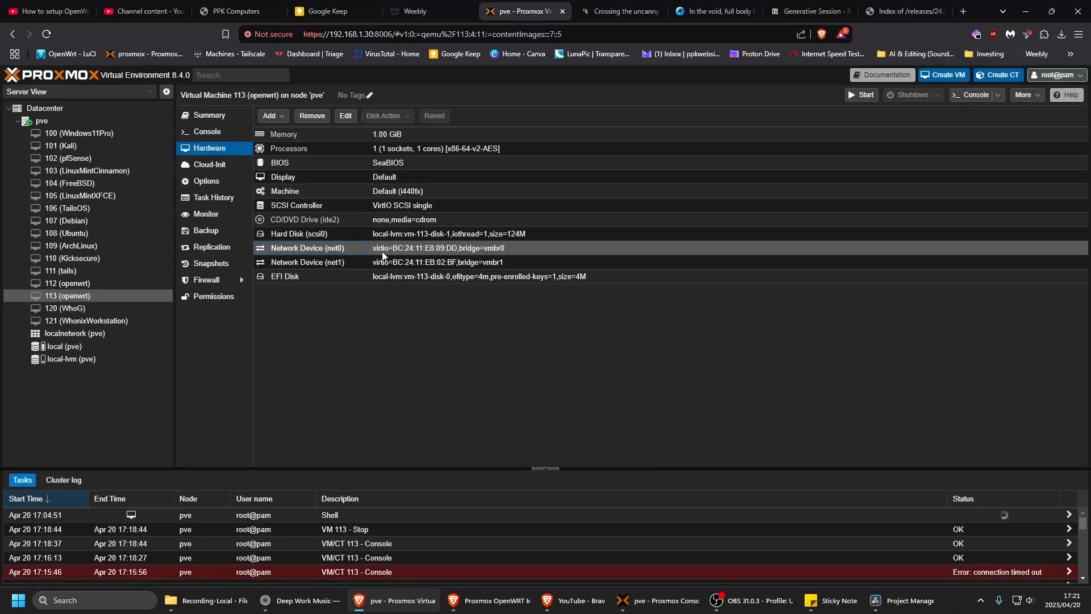
{"action": "left_click", "coordinate": [347, 264]}
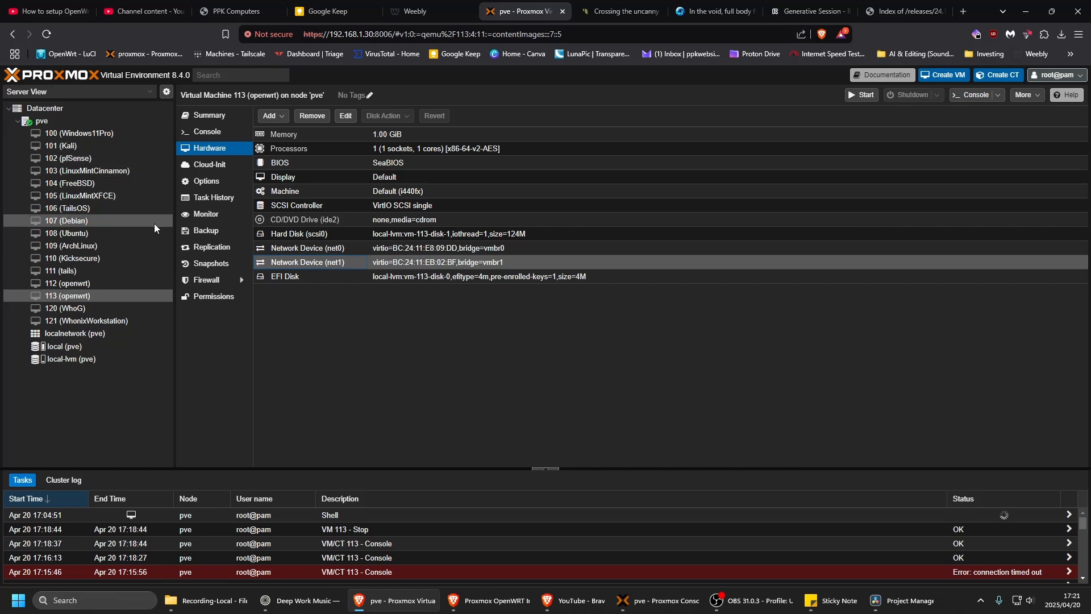
Start VM 113 from its console, boot the default OpenWrt entry and activate the shell in a separate noVNC window.
{"action": "left_click", "coordinate": [207, 131]}
{"action": "left_click", "coordinate": [648, 304]}
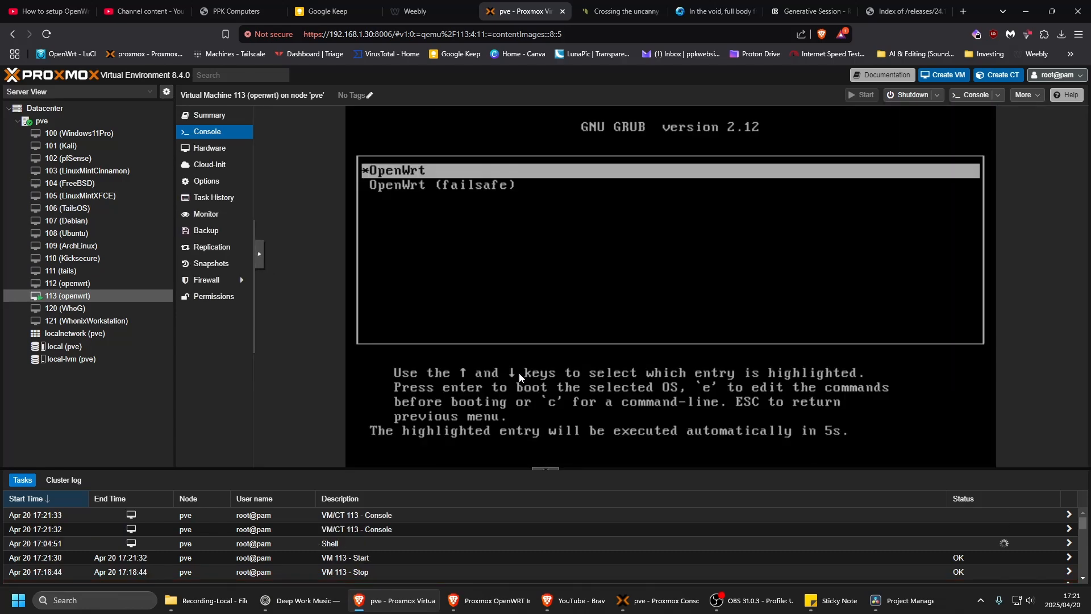
{"action": "key", "text": "Return"}
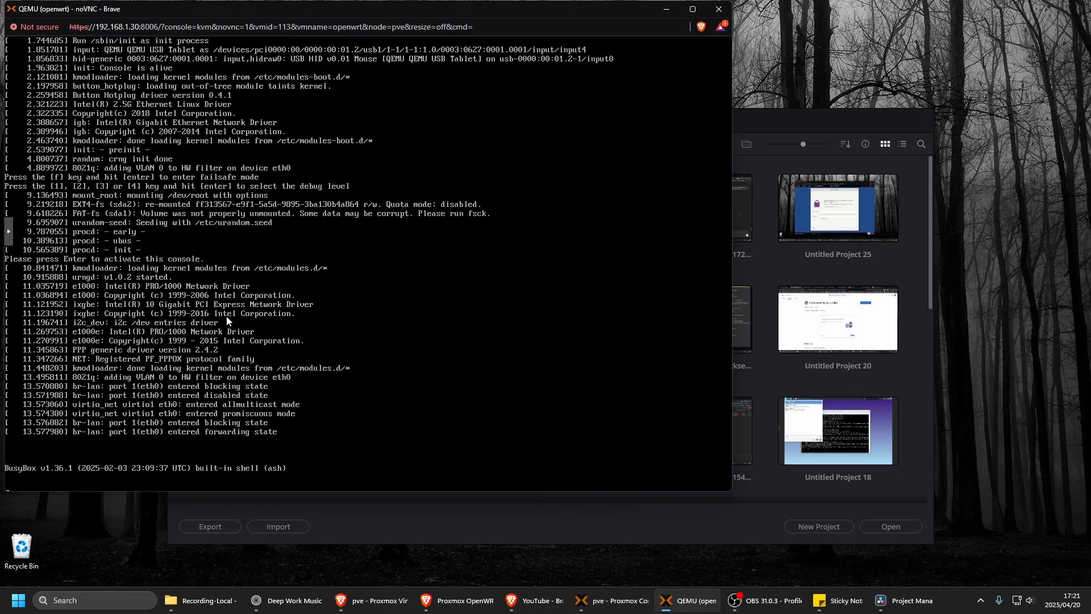
{"action": "key", "text": "Return"}
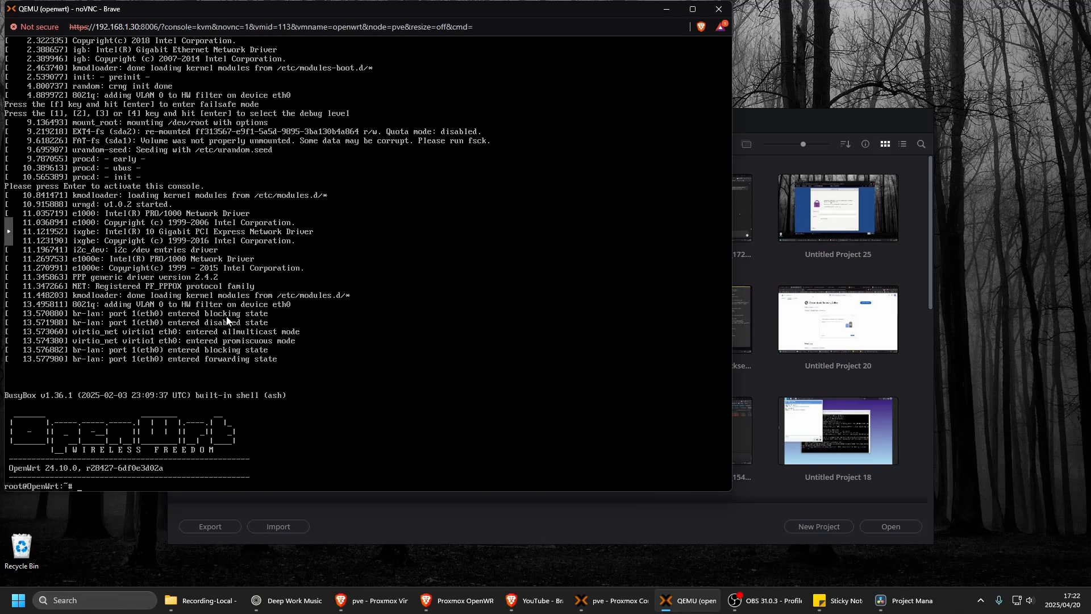
List the OpenWrt network interfaces with ip a and test internet connectivity with ping 8.8.8.8.
{"action": "type", "text": "ip a"}
{"action": "key", "text": "Return"}
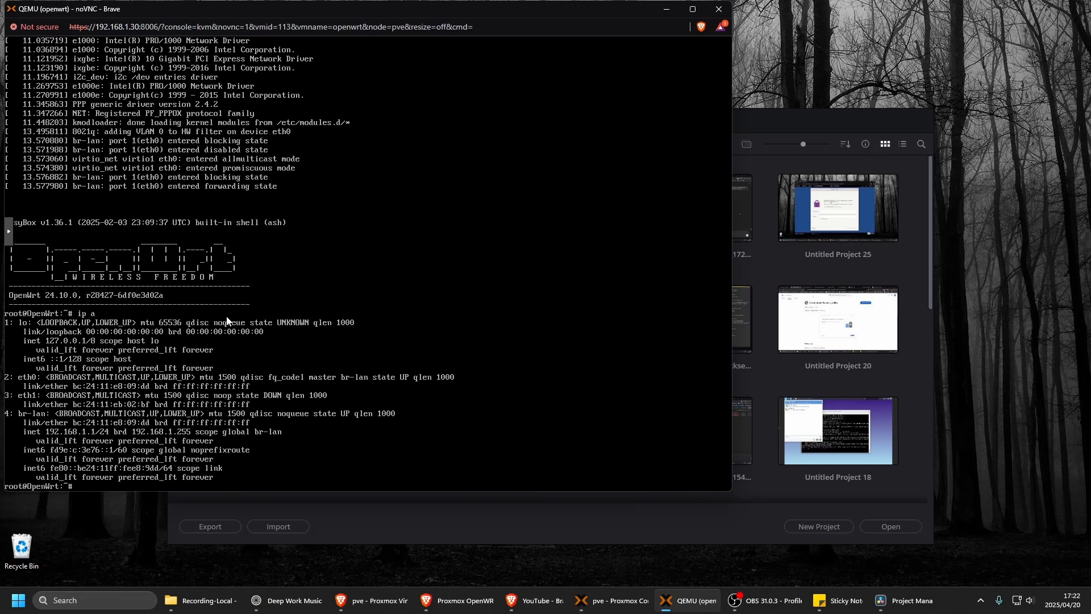
{"action": "type", "text": "ping 8.8.8.8"}
{"action": "key", "text": "Return"}
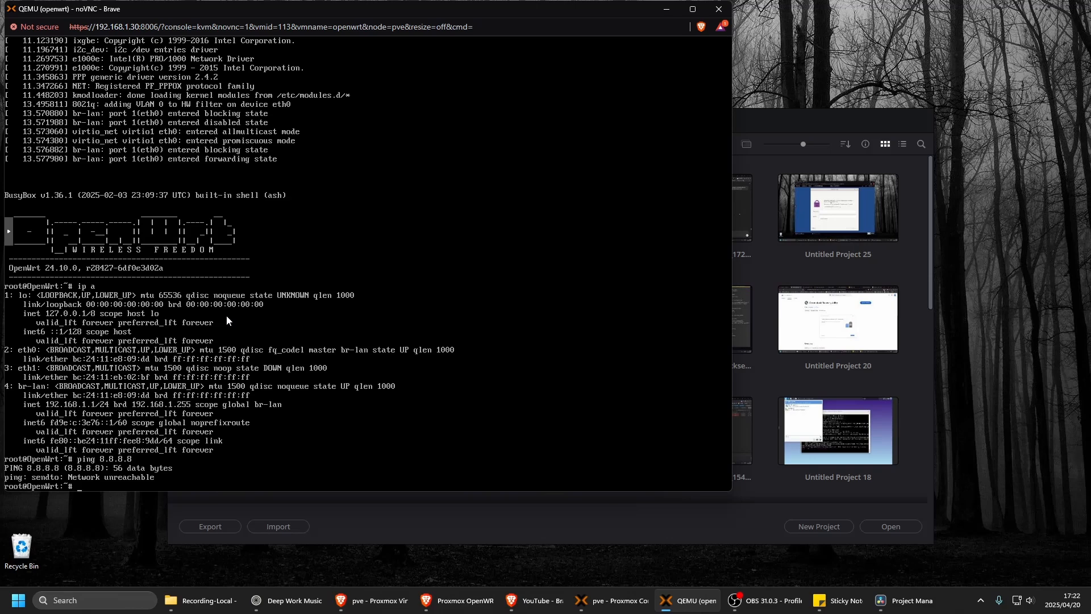
{"action": "left_click_drag", "start_coordinate": [272, 9], "coordinate": [427, 64]}
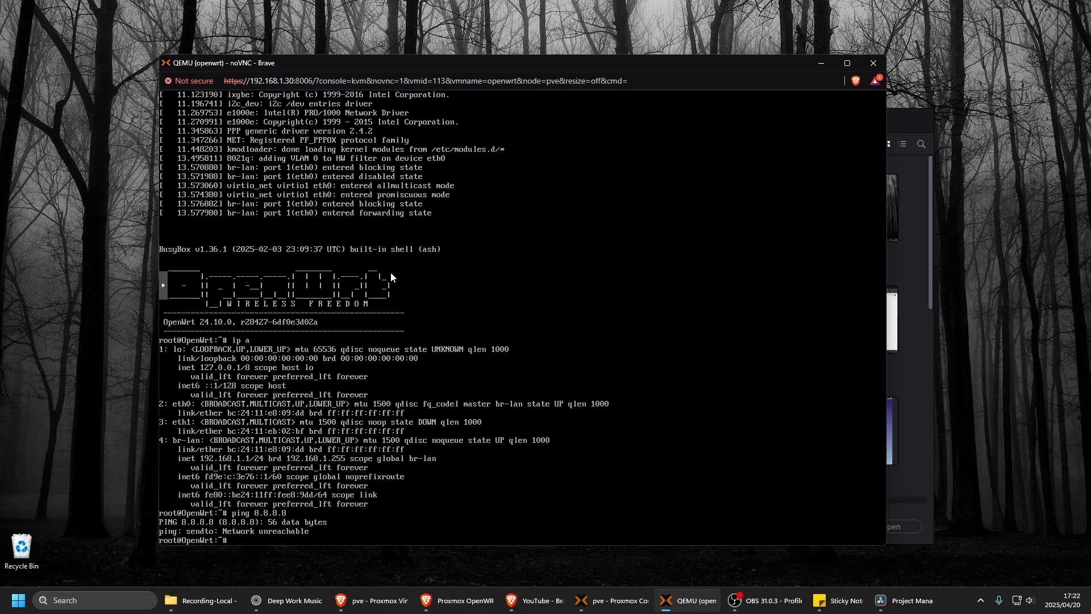